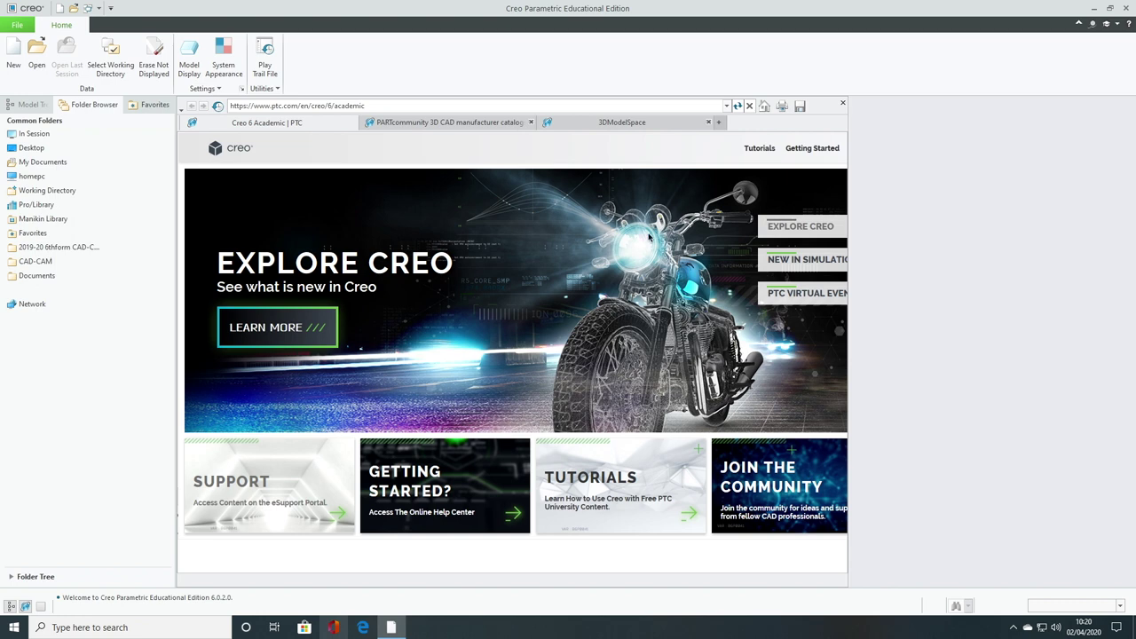
Browse to the Documents\Creo folder in the Select Working Directory dialog.
click(114, 68)
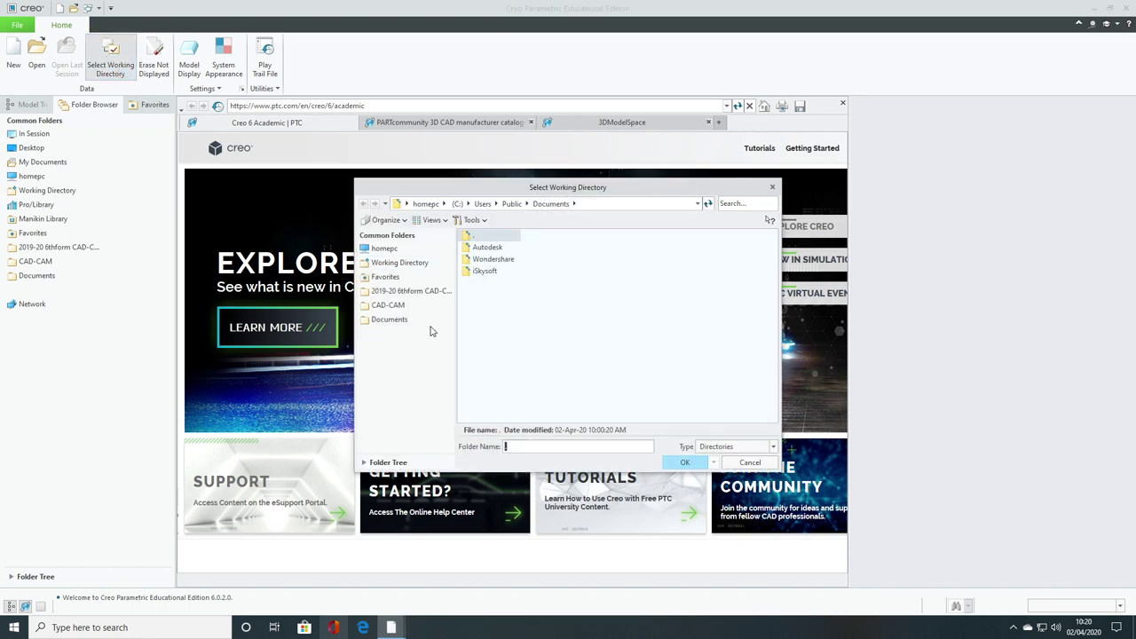
click(404, 320)
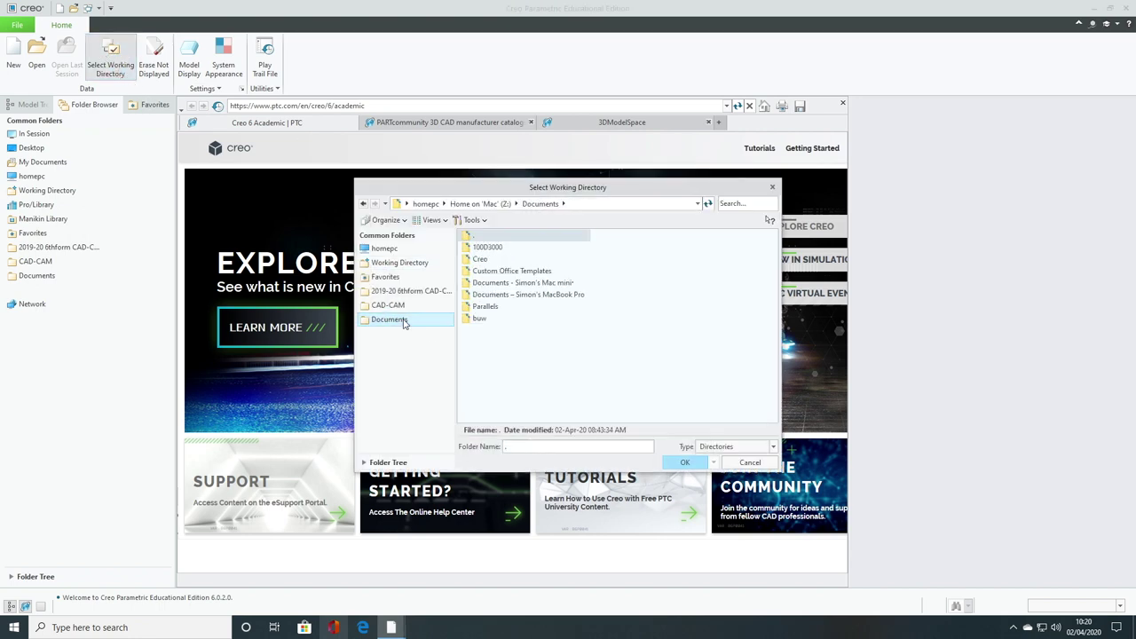
click(480, 260)
double_click(480, 260)
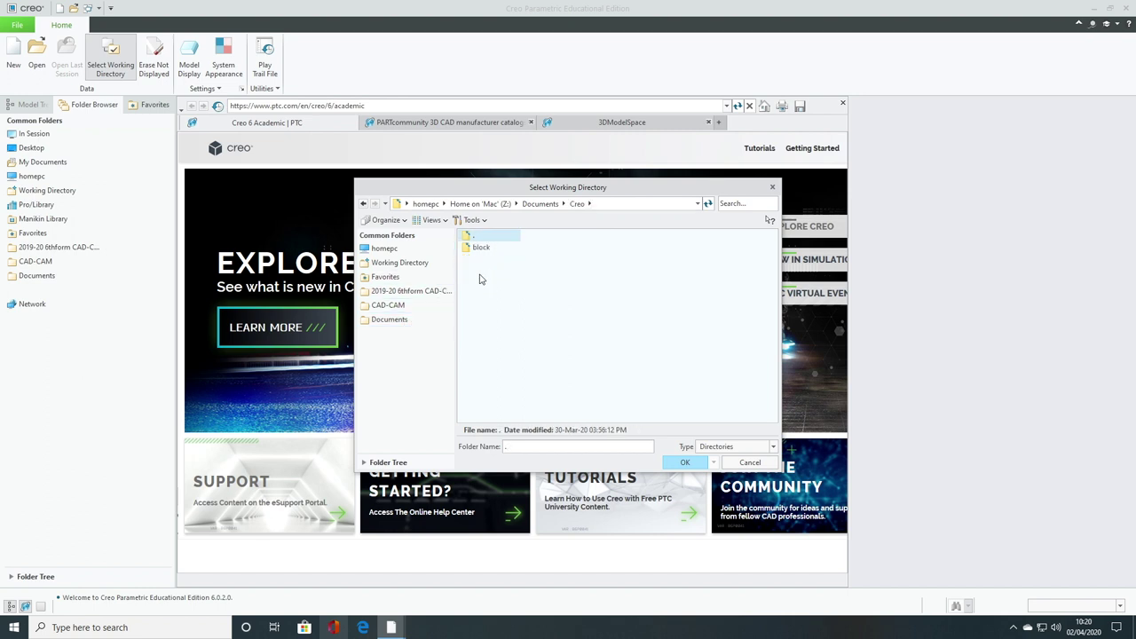
Create a new folder 'coffee_cup' inside Creo and make it the working directory.
right_click(475, 276)
click(440, 316)
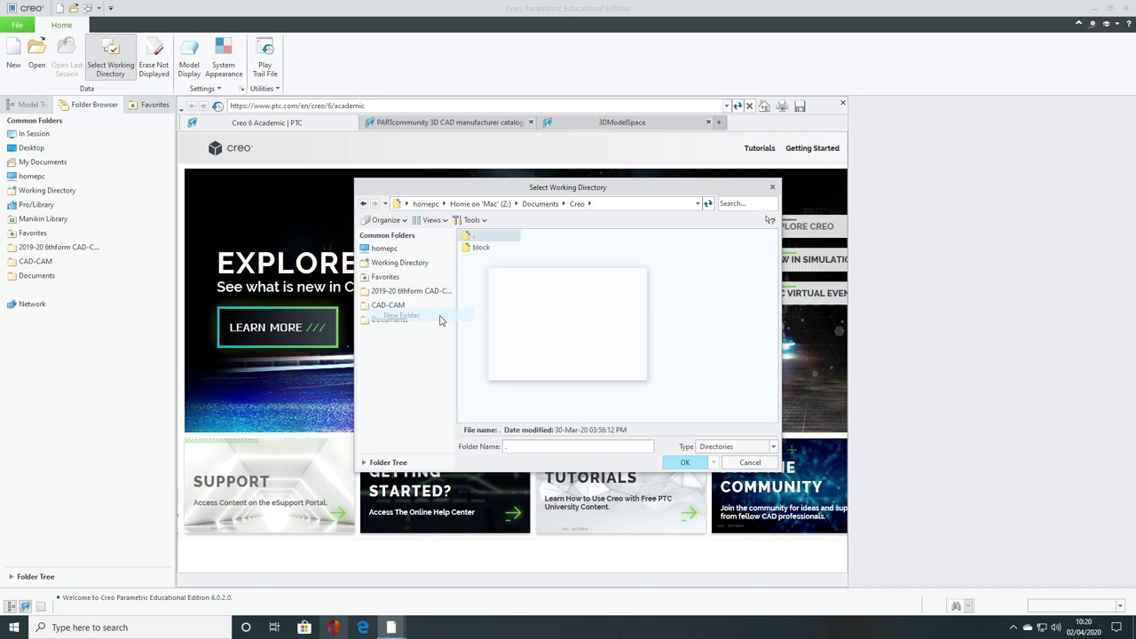
text(coffe_cup)
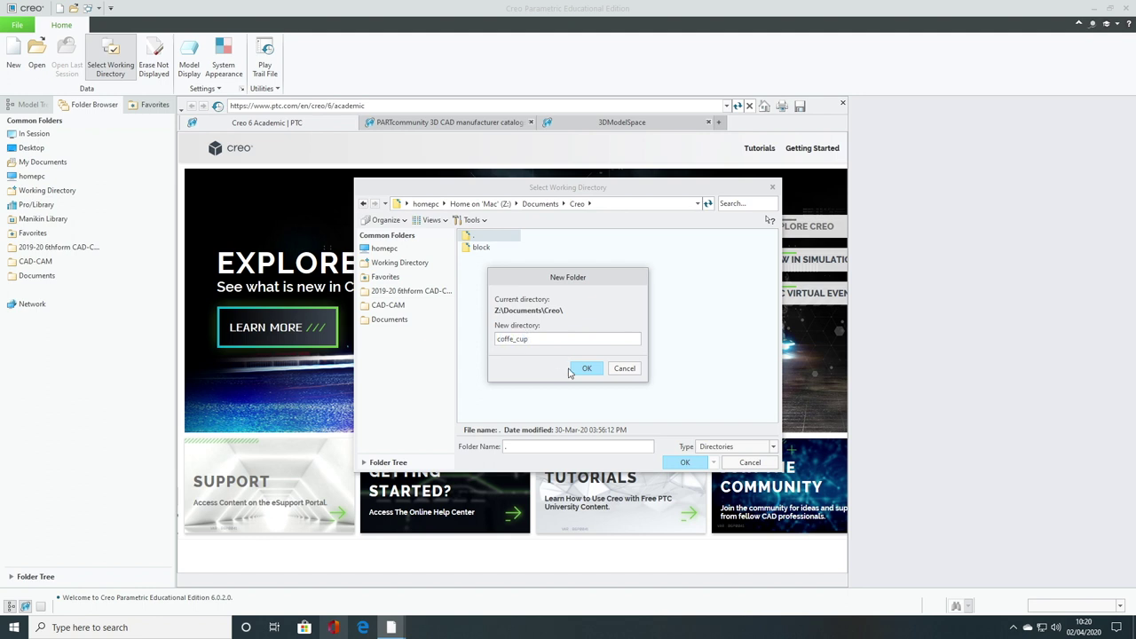
click(513, 340)
text(e)
click(586, 368)
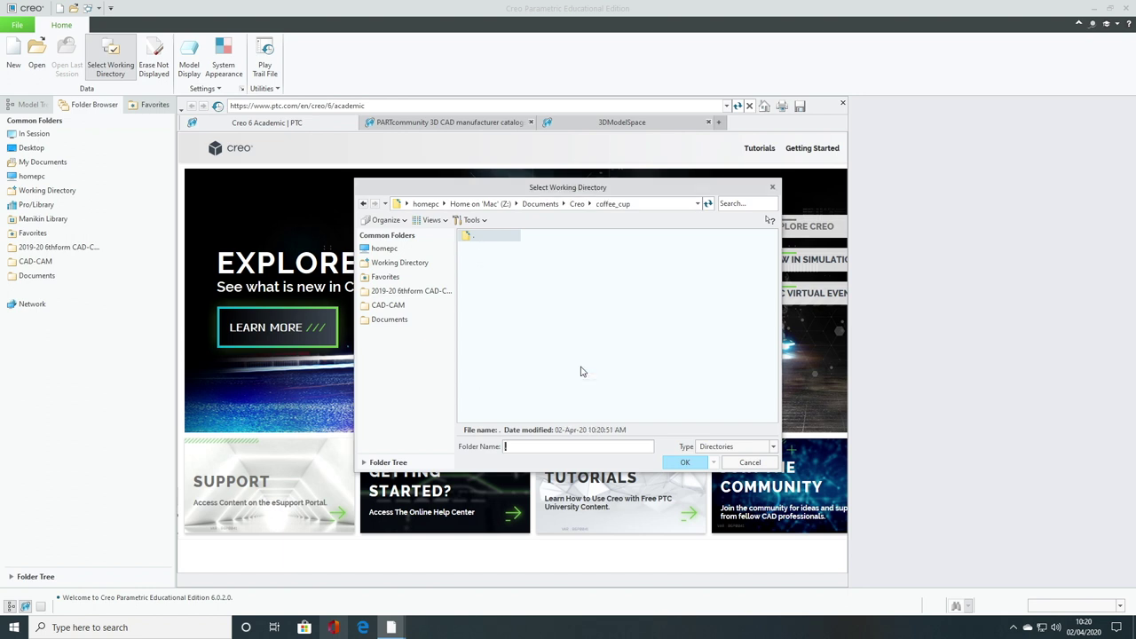
click(683, 464)
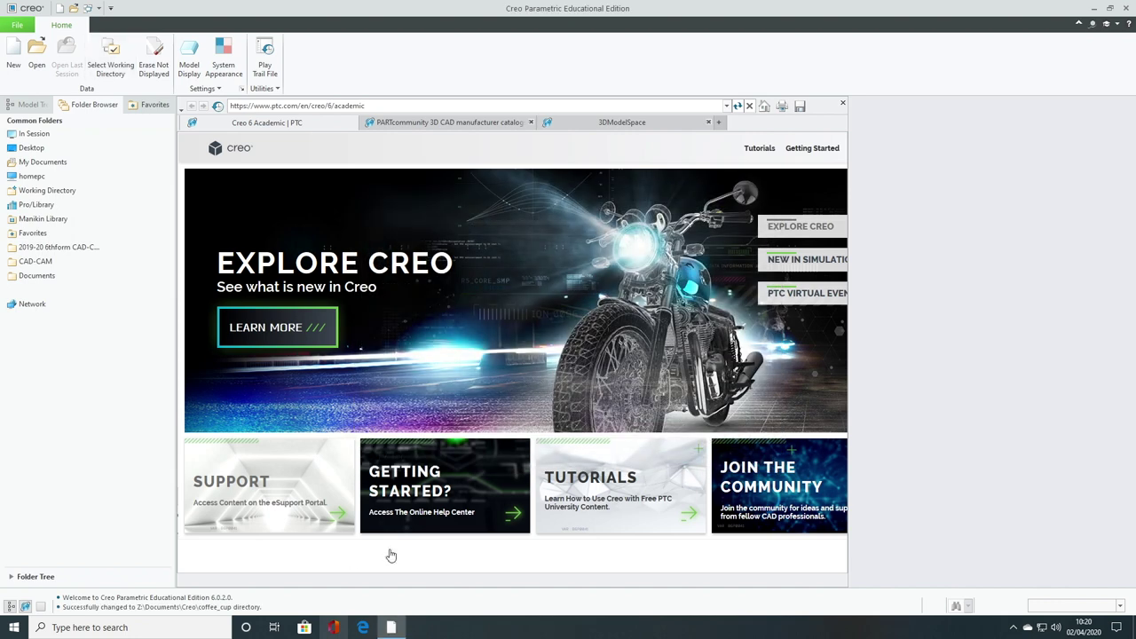
drag(60, 608, 292, 607)
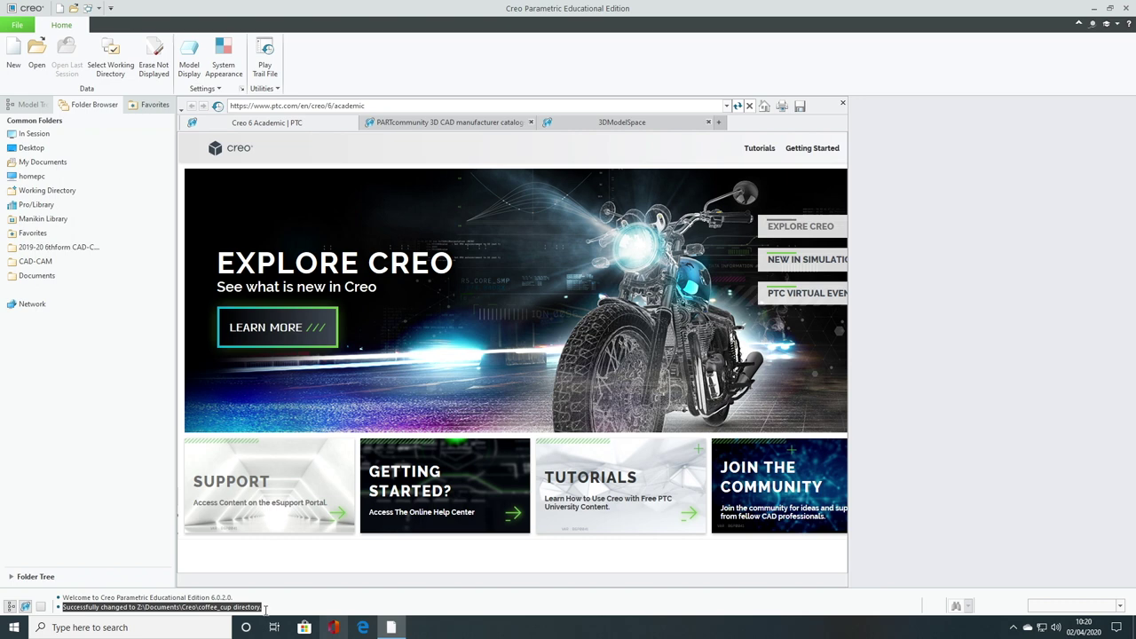
Create a new solid part named 'cup' and show it in the ISOMETRIC orientation.
click(13, 55)
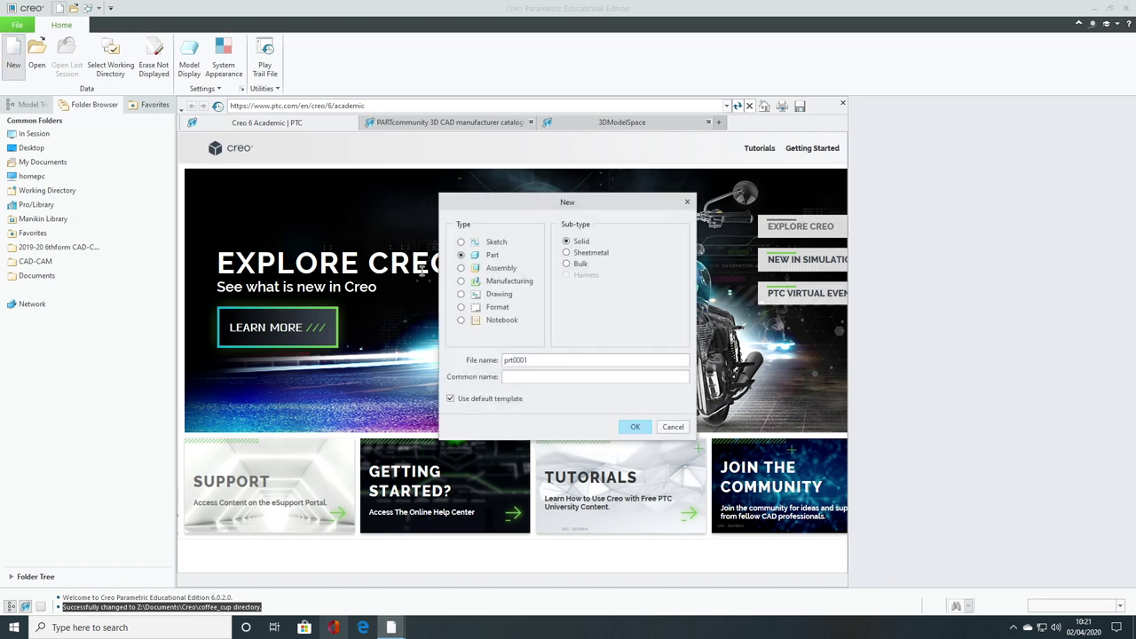
double_click(520, 360)
text(cup)
key(Return)
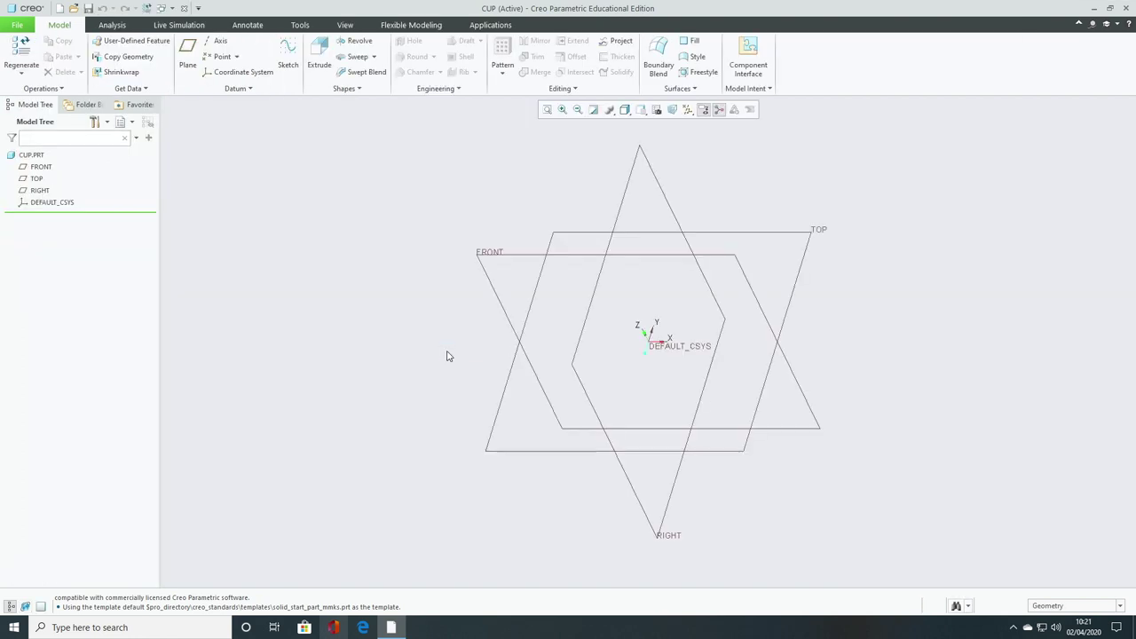
click(640, 110)
click(606, 176)
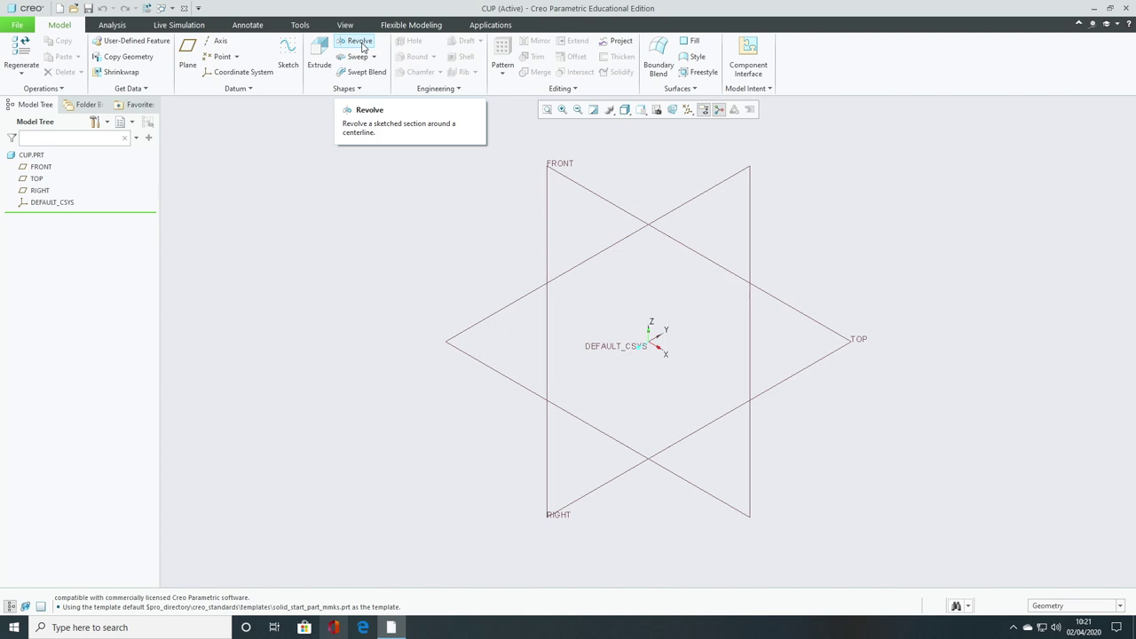
Start a revolve sketched on FRONT with a vertical centerline upward from the origin.
click(359, 45)
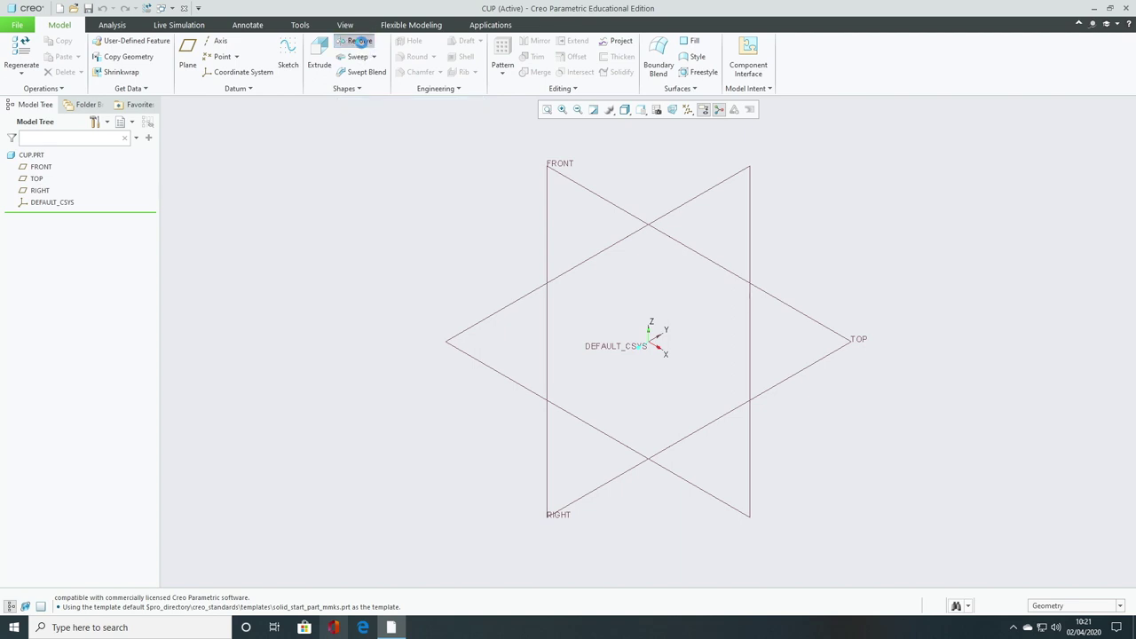
click(41, 166)
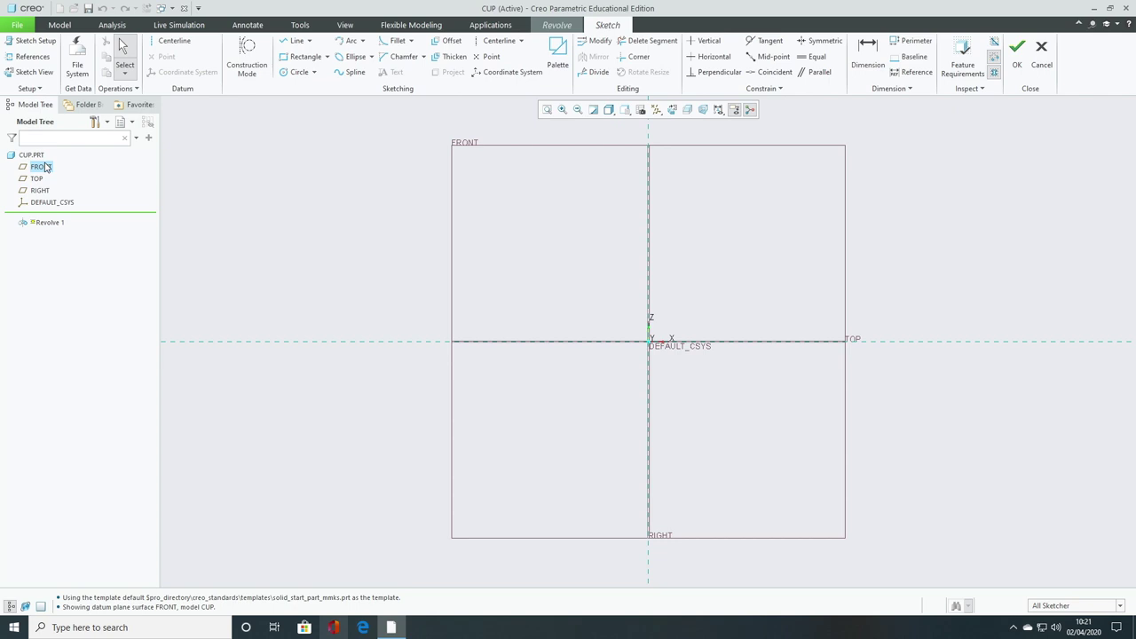
click(497, 42)
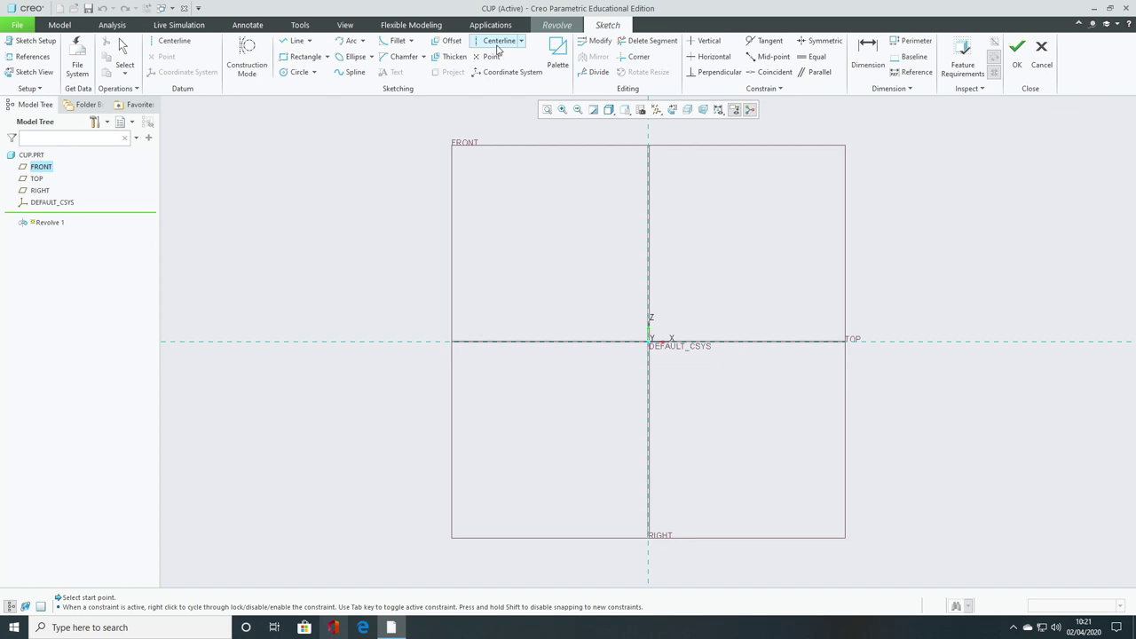
click(648, 345)
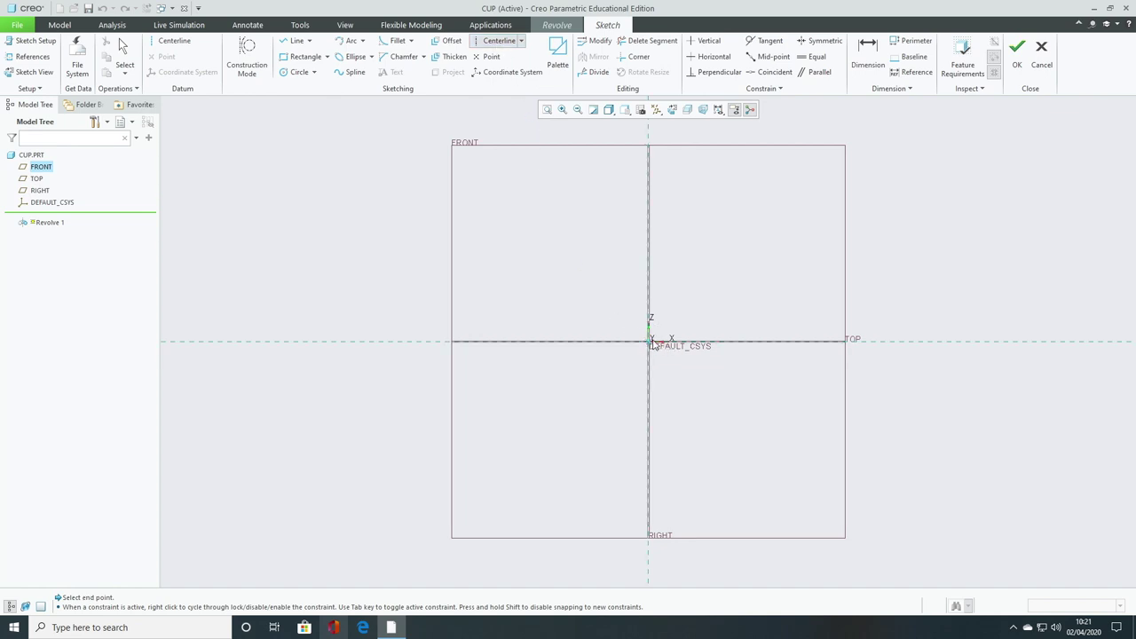
click(650, 295)
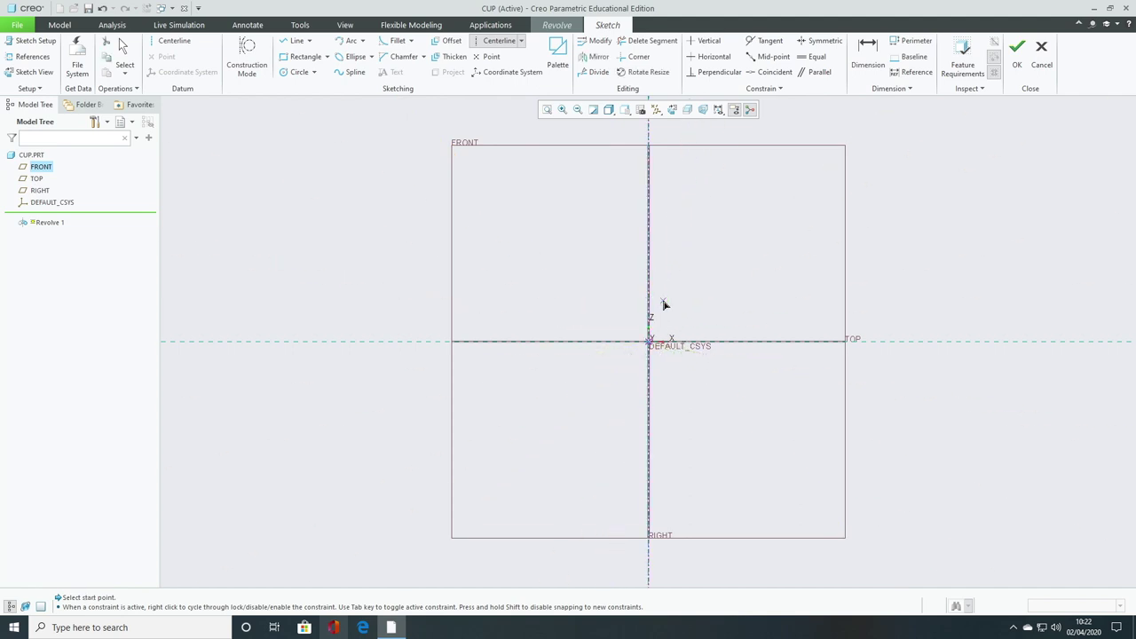
Draw the bottom, vertical and top profile lines starting from the origin.
click(296, 41)
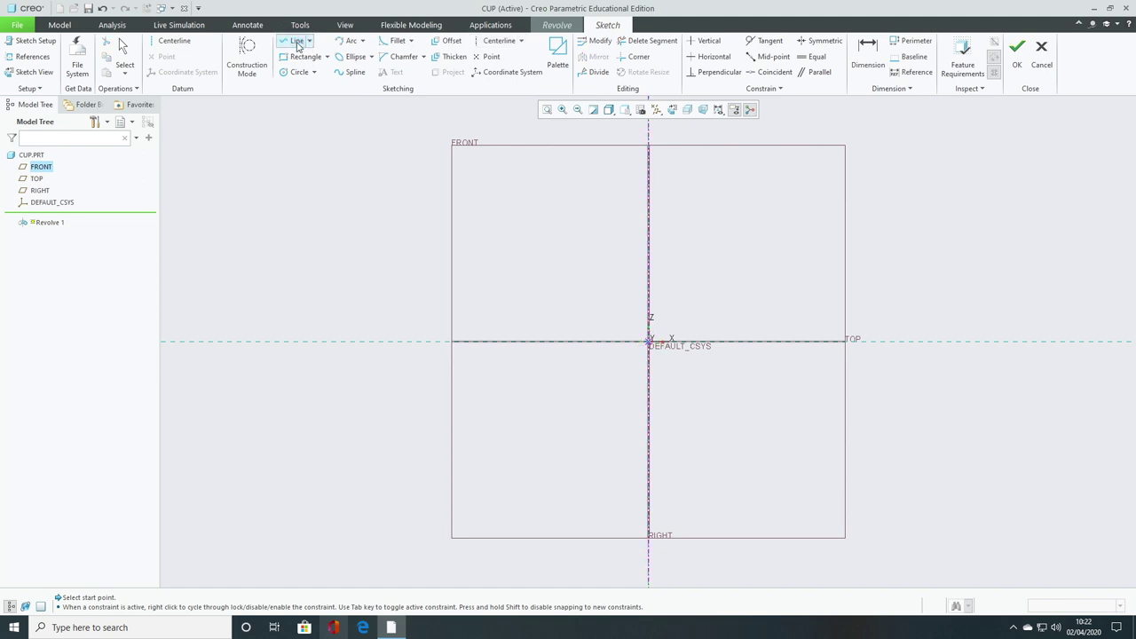
click(648, 342)
click(725, 340)
click(651, 337)
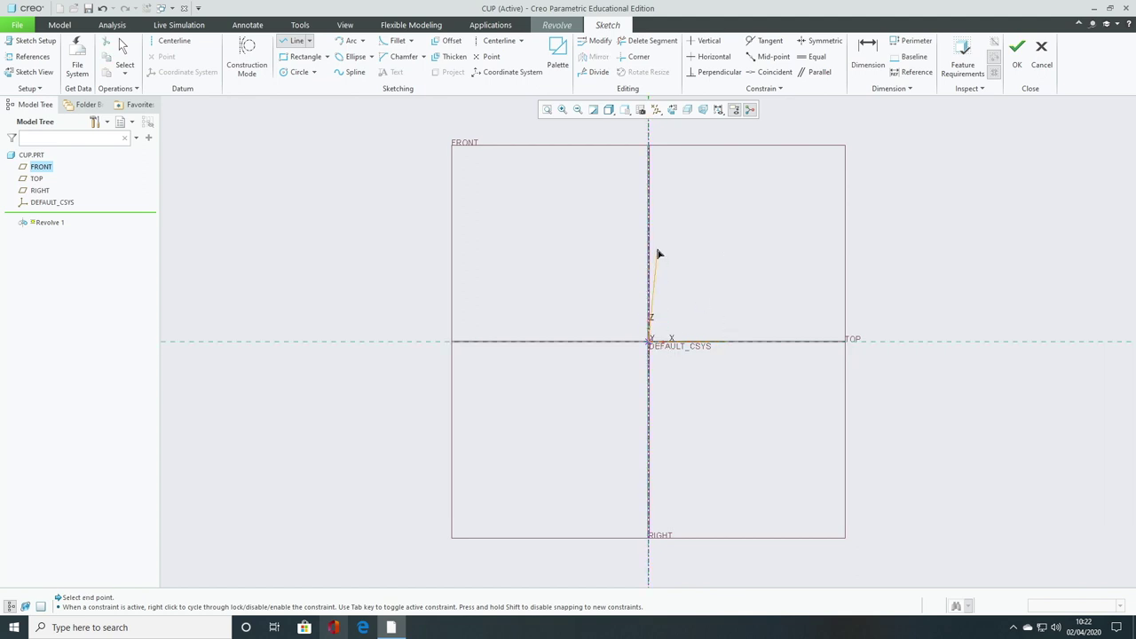
click(648, 185)
click(750, 184)
middle_click(750, 188)
click(125, 59)
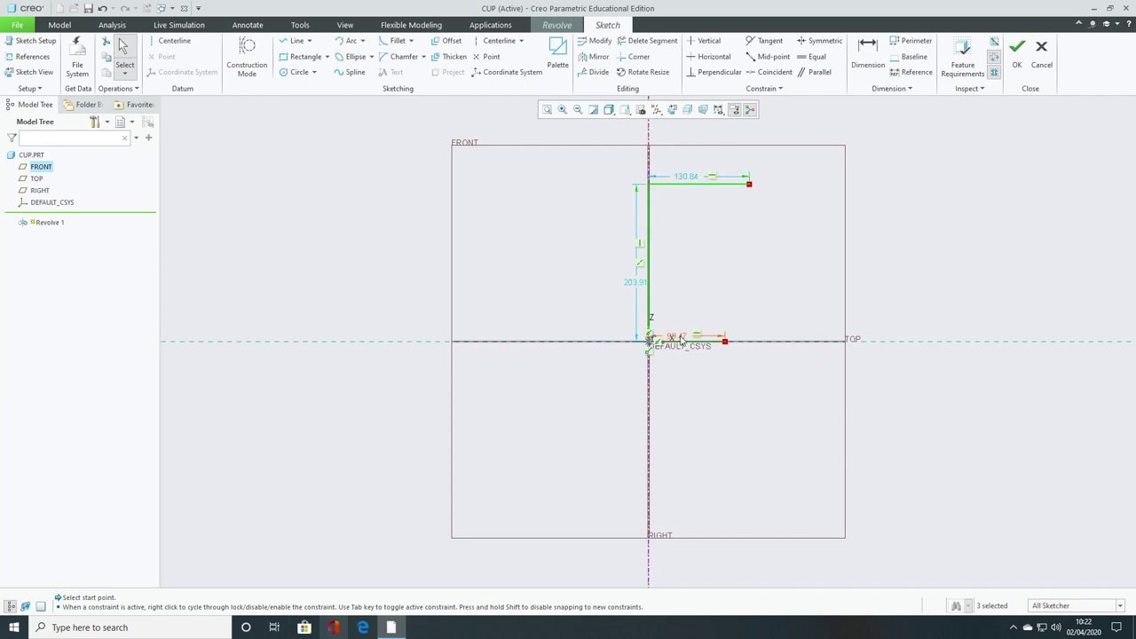
Dimension the profile: top line 45, height 100, base line 25, then refit.
click(684, 180)
text(45)
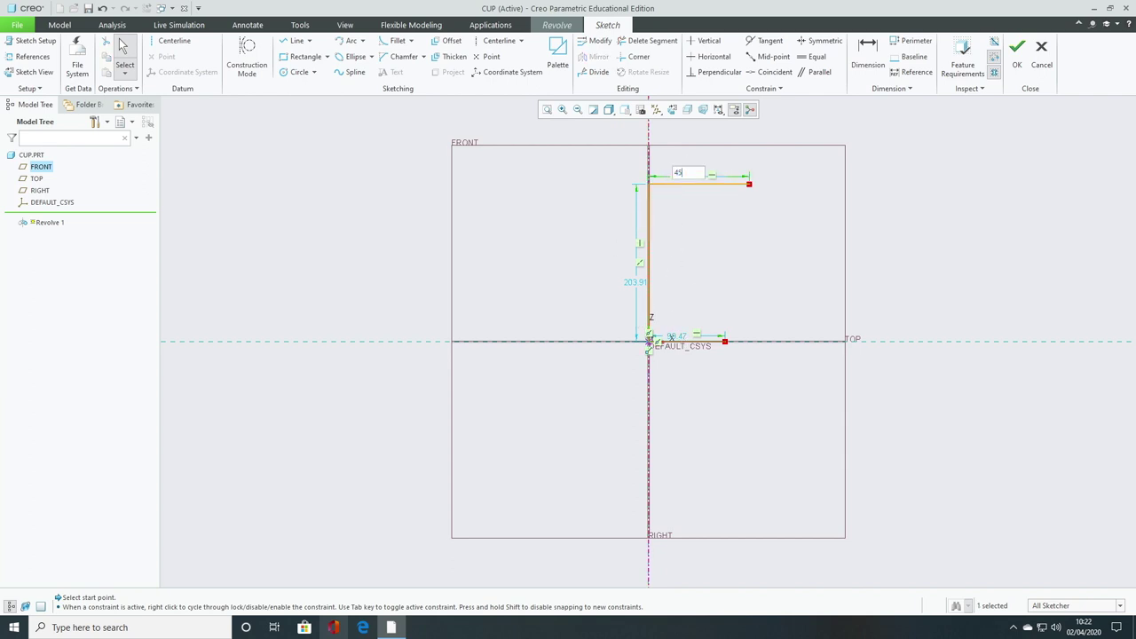
key(Return)
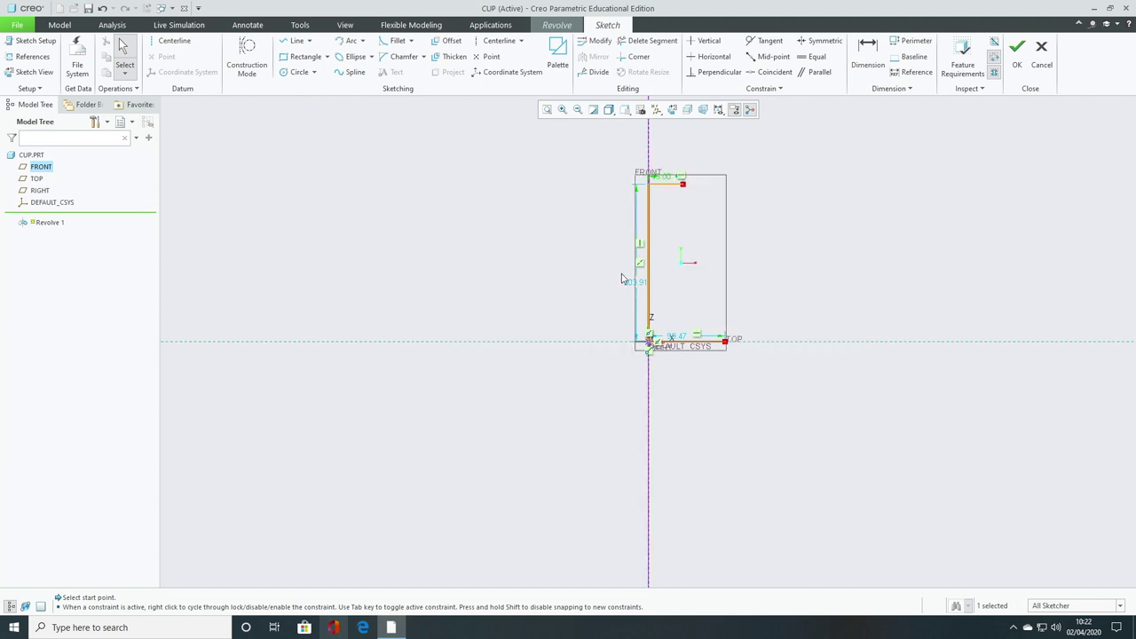
double_click(635, 281)
text(100)
key(Return)
double_click(681, 336)
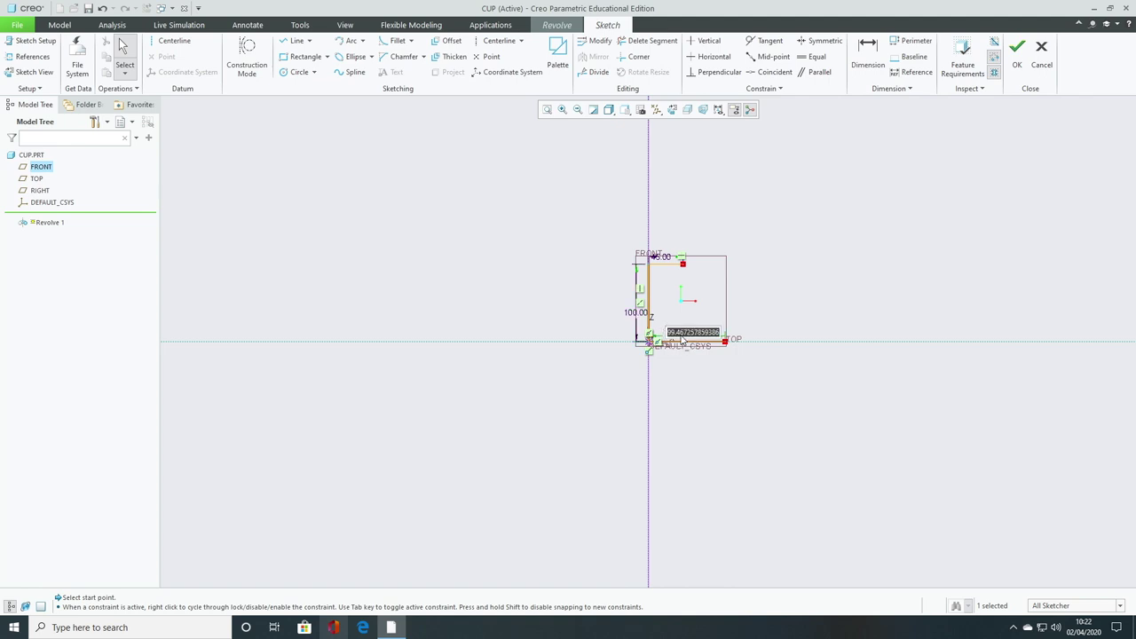
text(45)
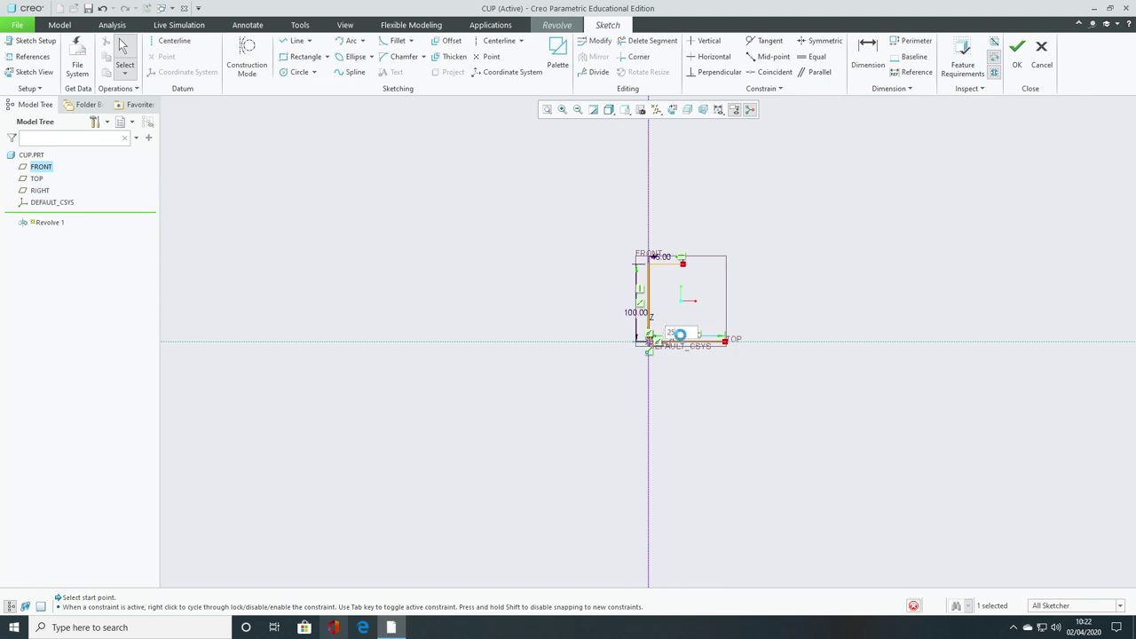
key(Return)
click(546, 109)
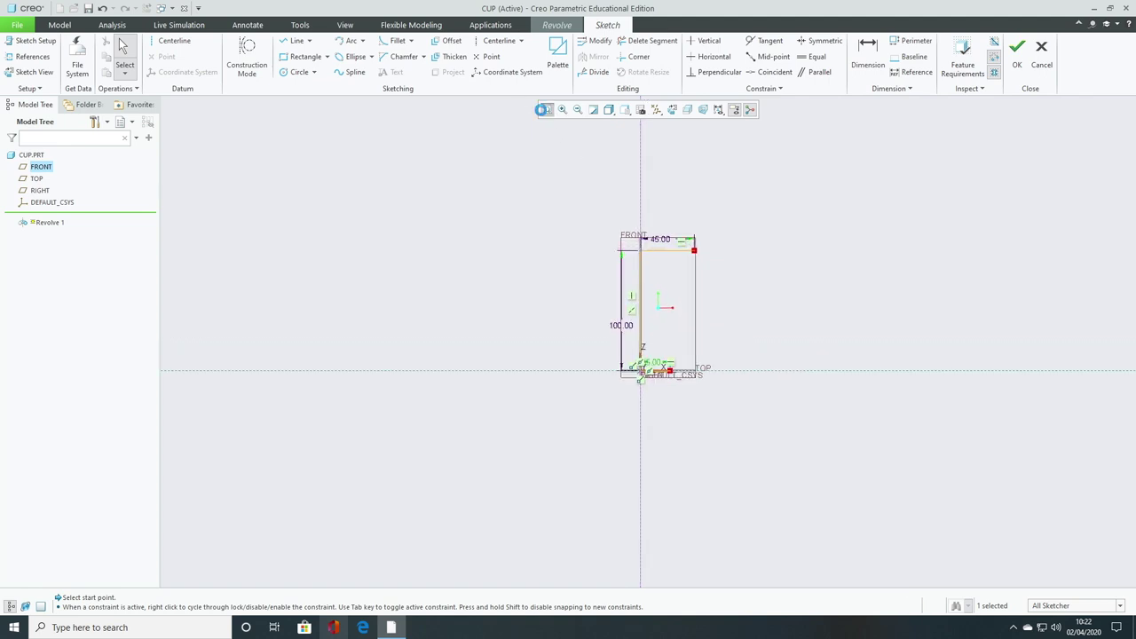
click(786, 334)
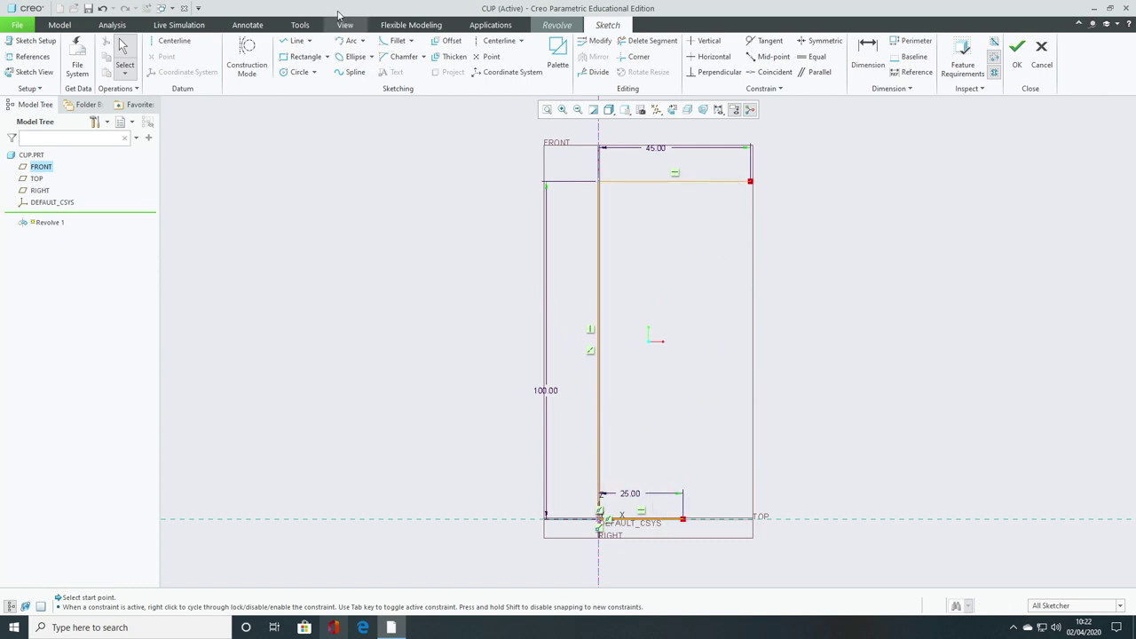
Draw a three-point arc joining the right ends of the top and bottom lines.
click(347, 47)
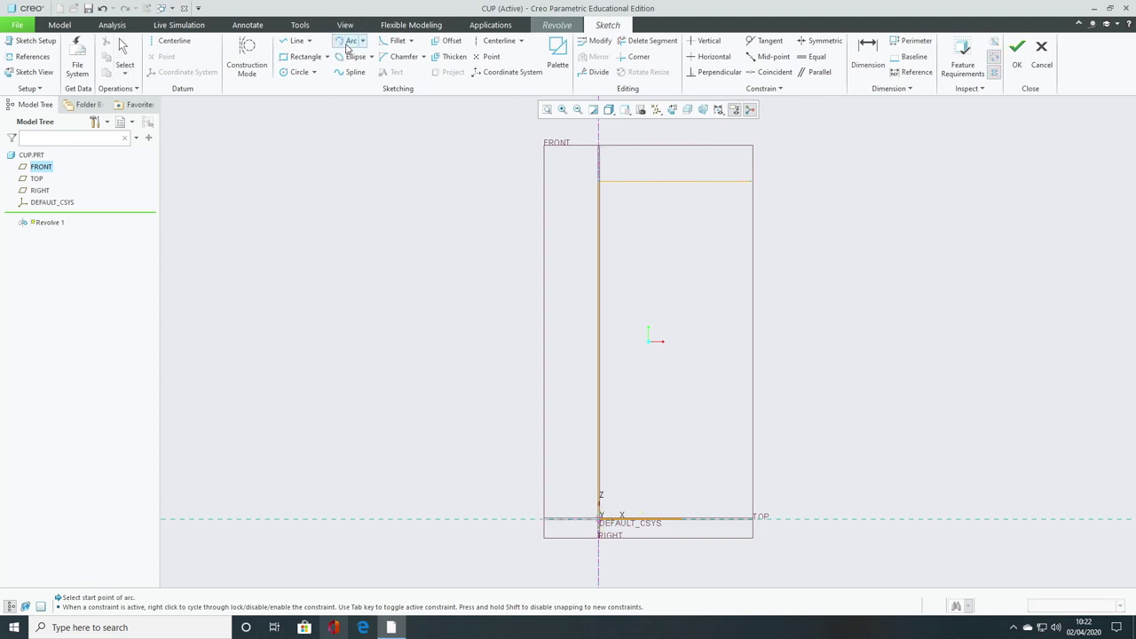
click(756, 190)
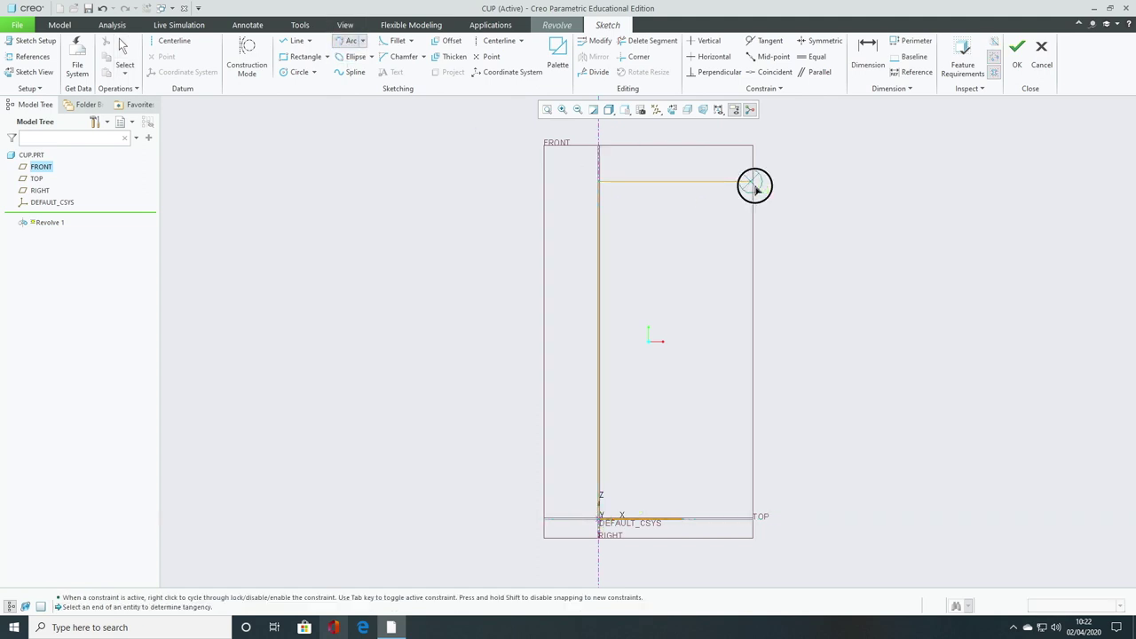
click(684, 524)
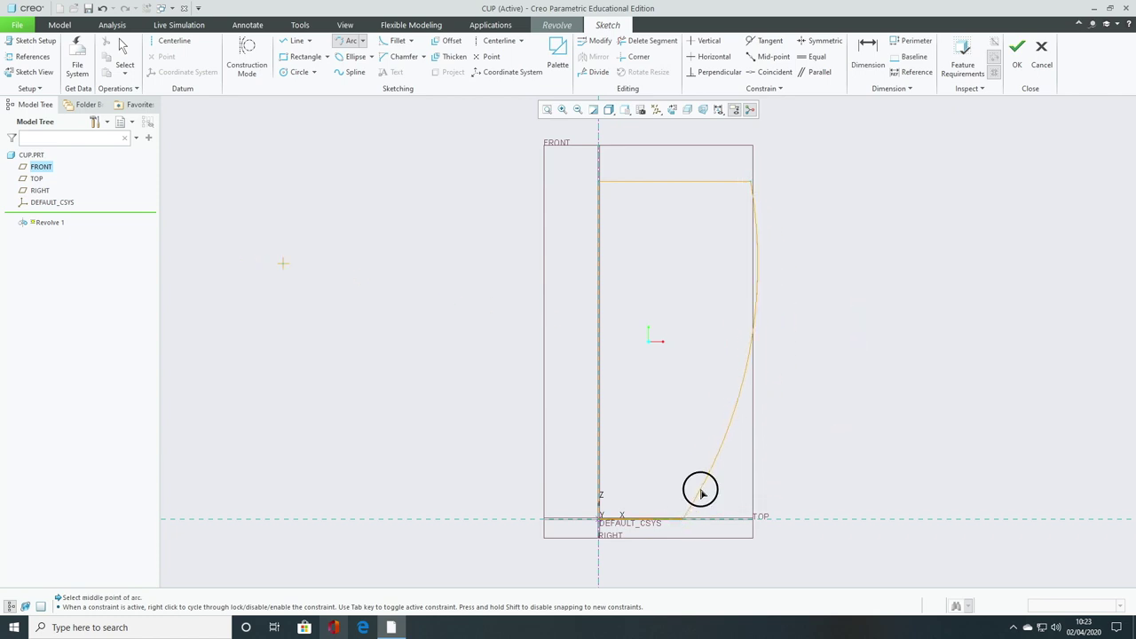
click(700, 487)
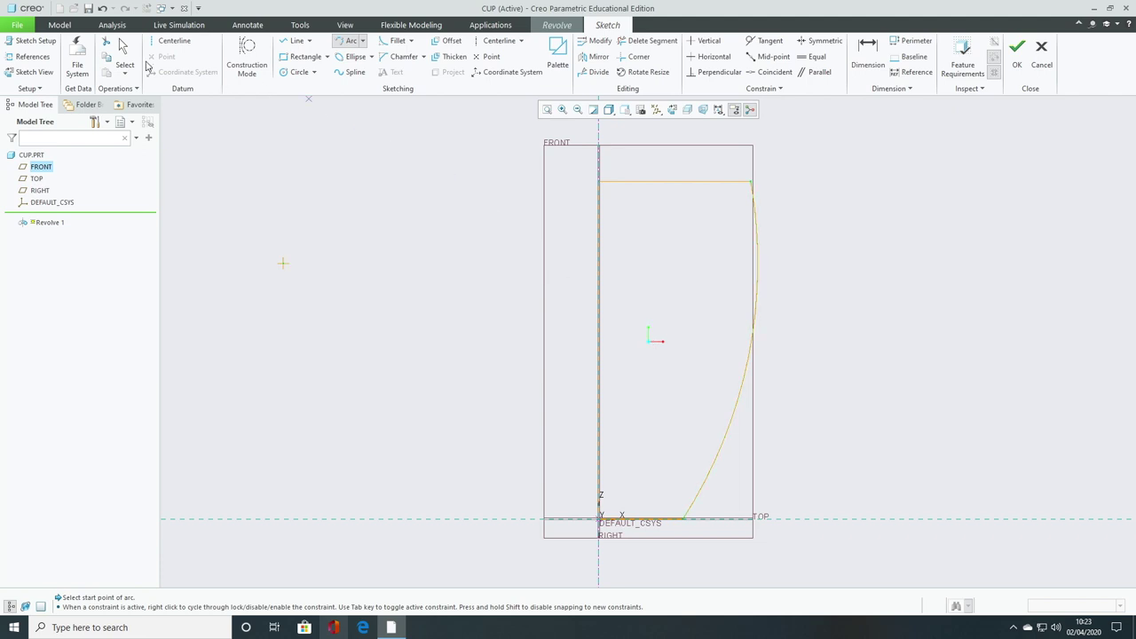
click(125, 50)
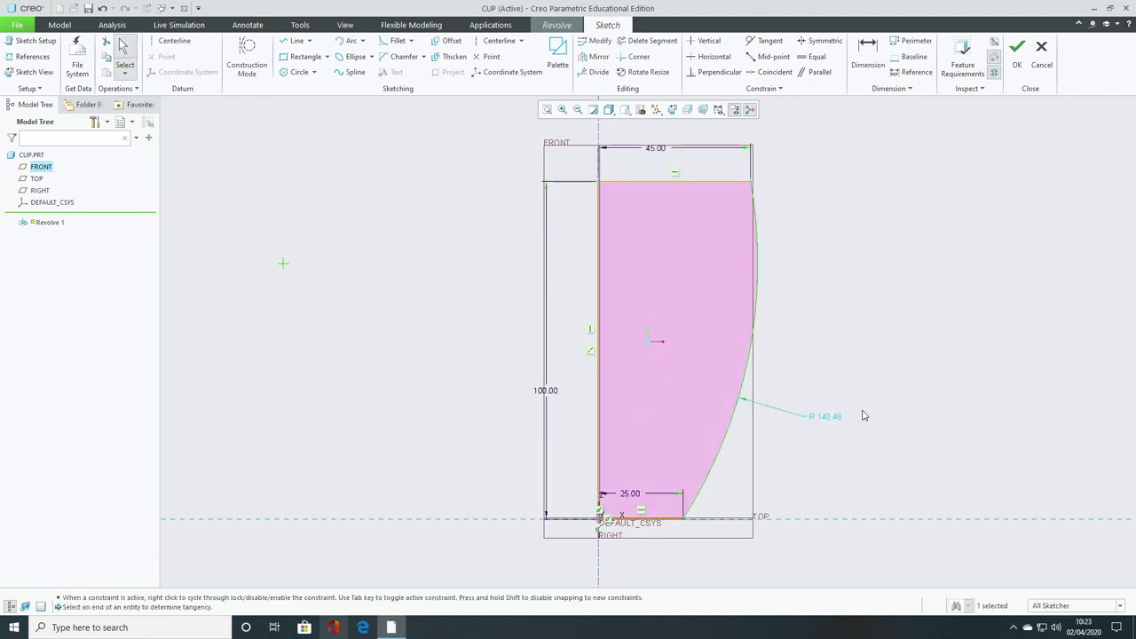
Set the arc radius to 150 and finish the sketch.
double_click(828, 415)
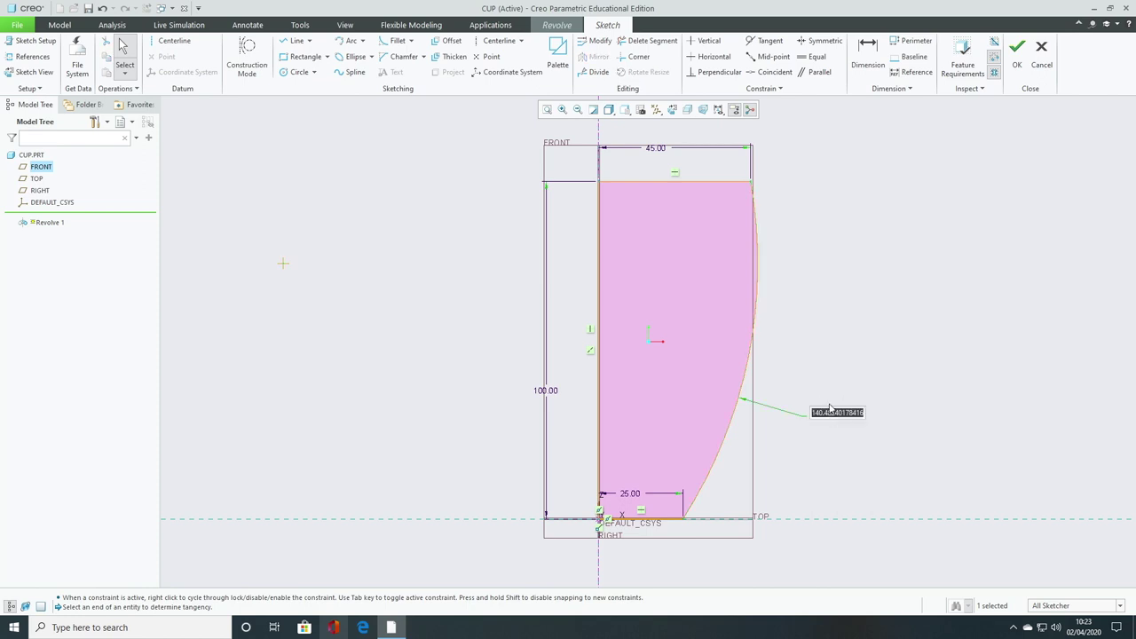
text(150)
key(Return)
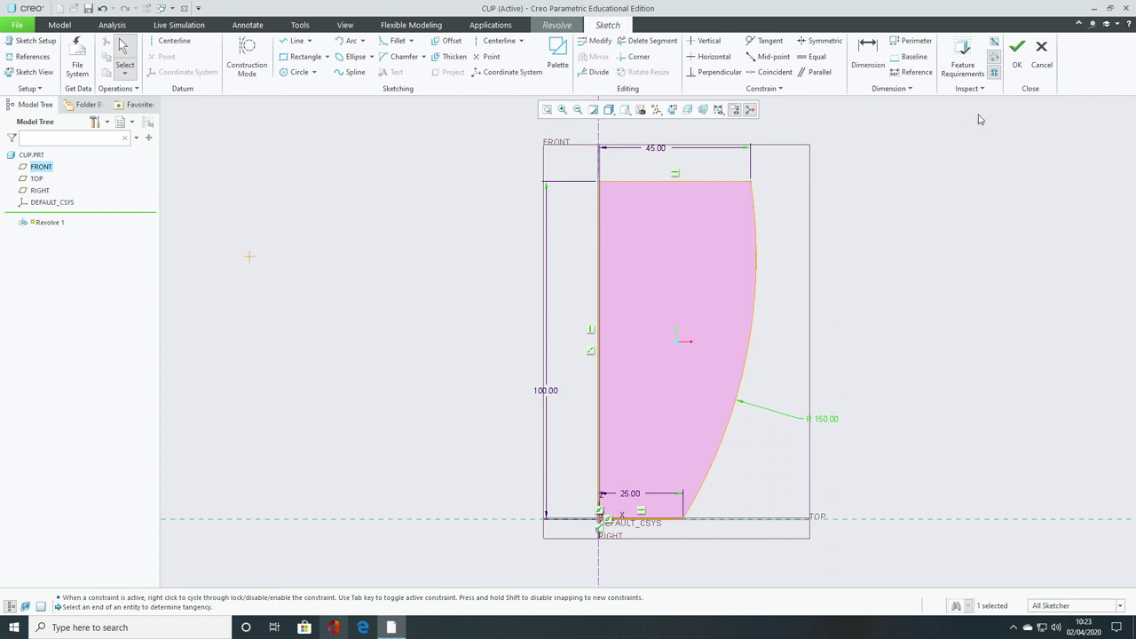
click(1016, 55)
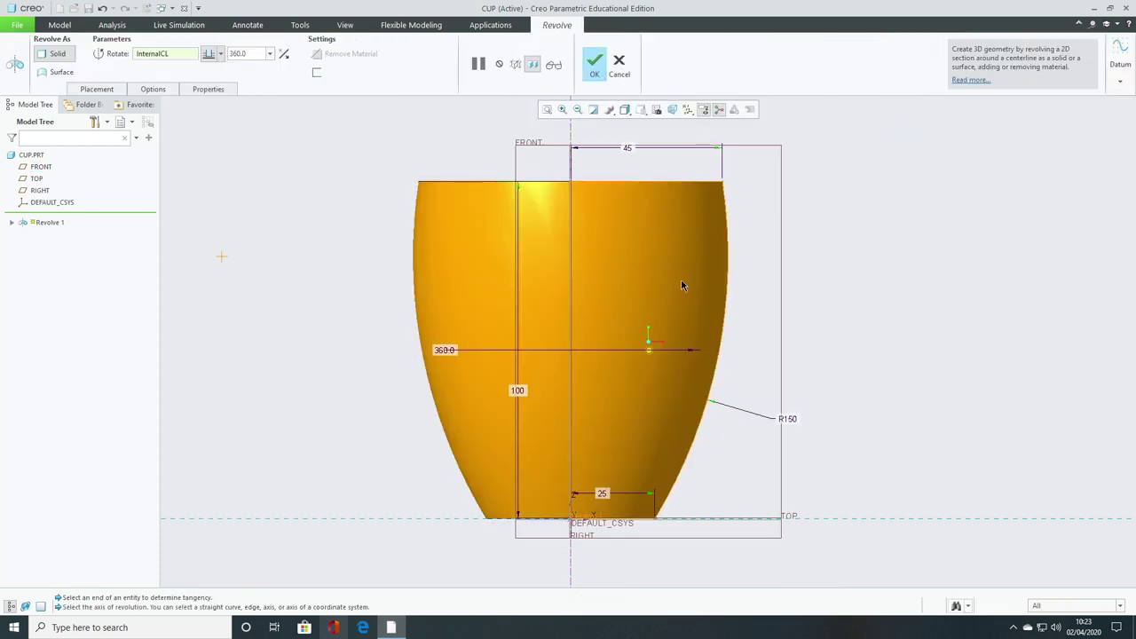
Switch to the default view and set the revolve angle to 360°.
key(ctrl+d)
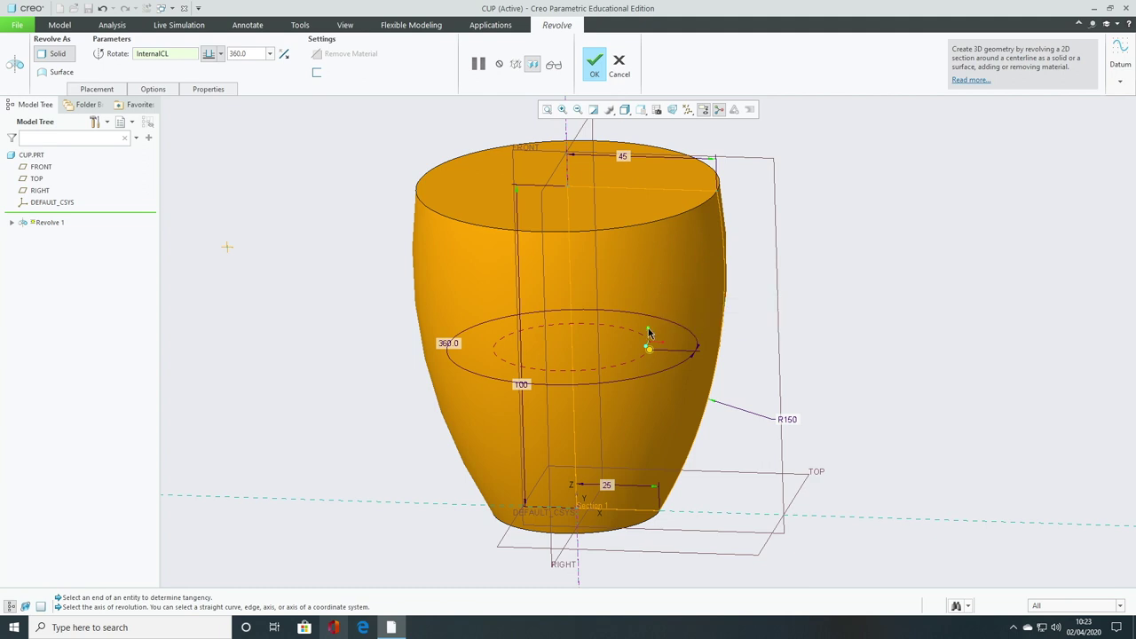
drag(649, 350, 625, 356)
double_click(247, 54)
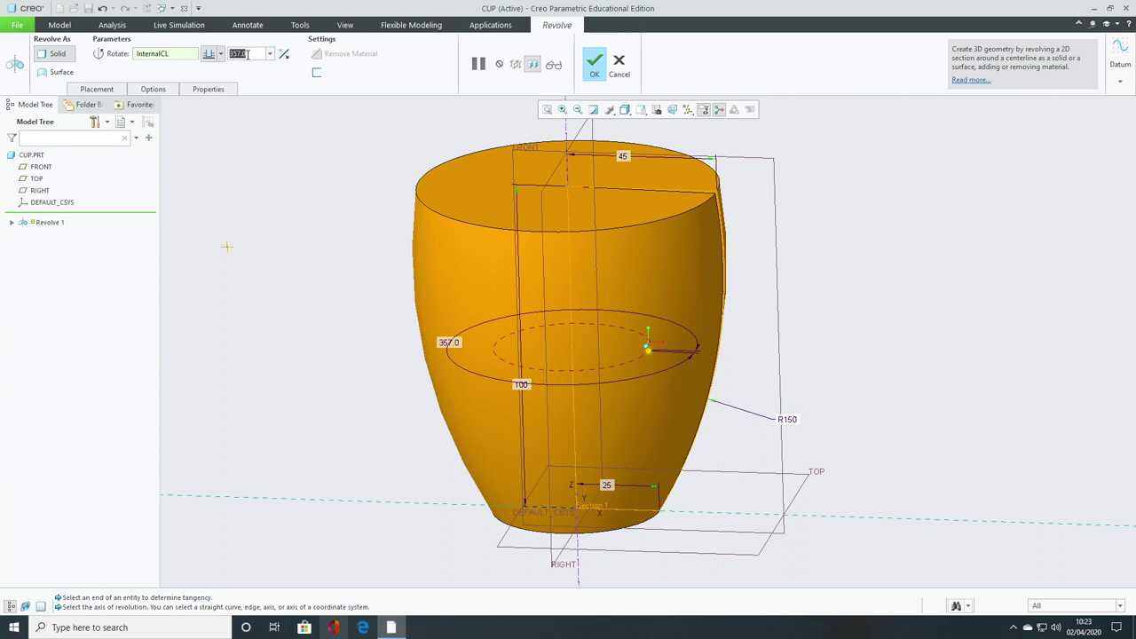
text(360)
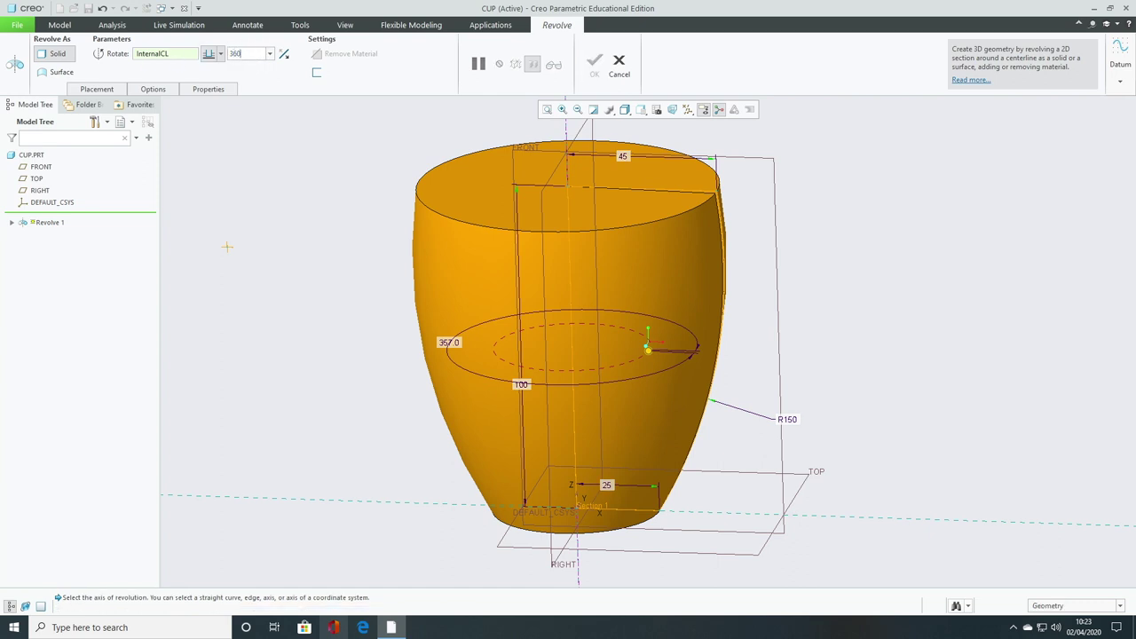
key(Return)
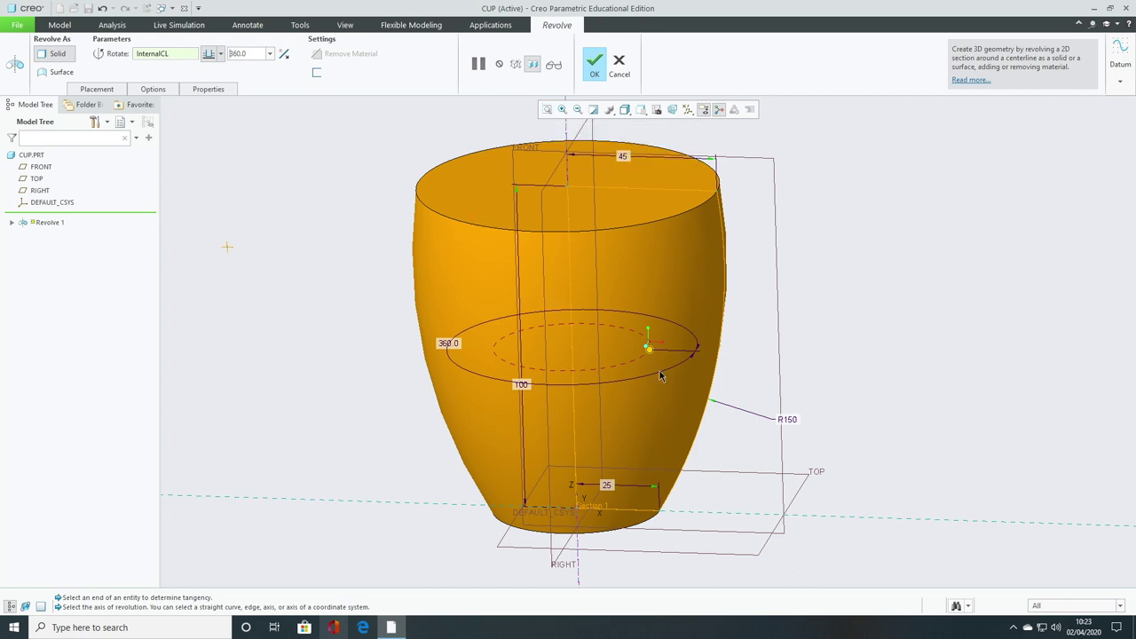
Raise the side arc radius to 200, then 250, and complete Revolve 1.
double_click(785, 419)
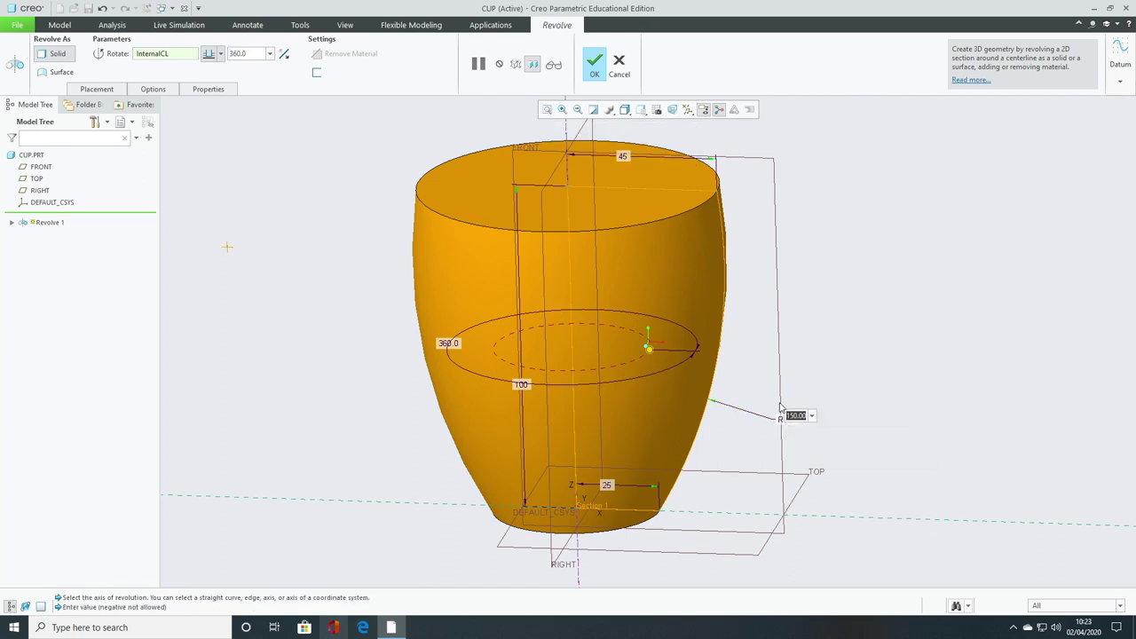
text(2)
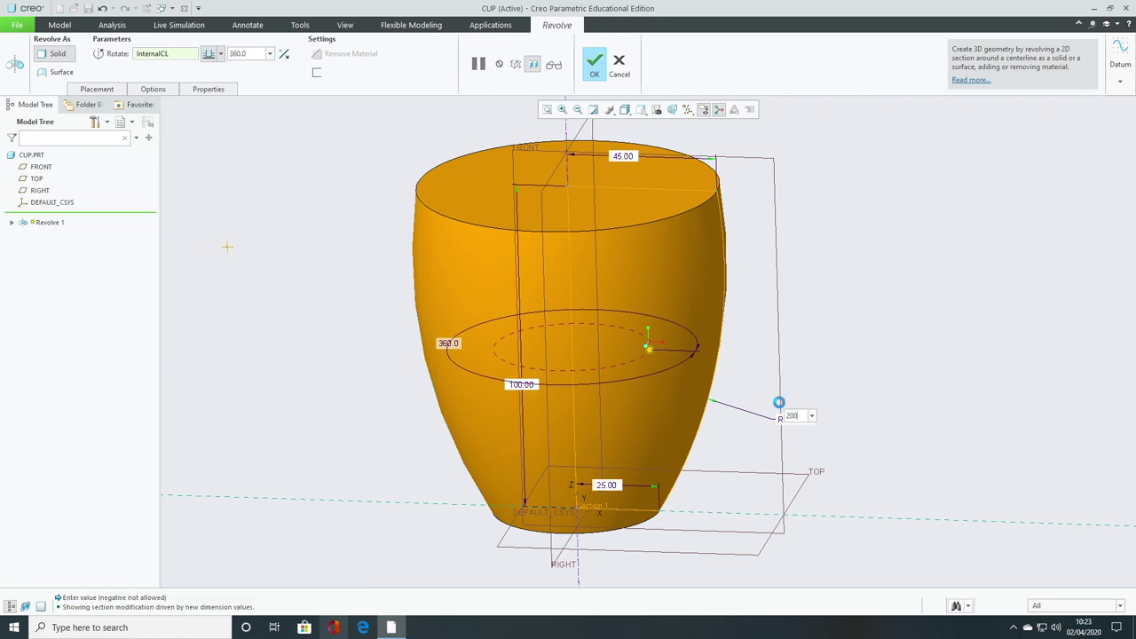
key(Return)
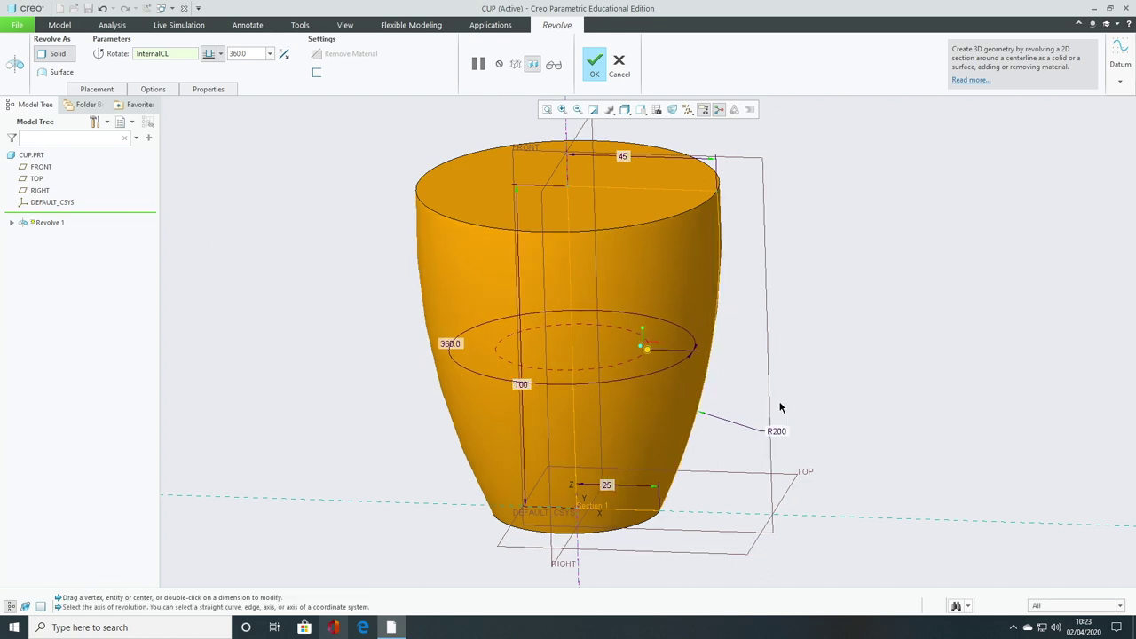
double_click(779, 431)
text(2)
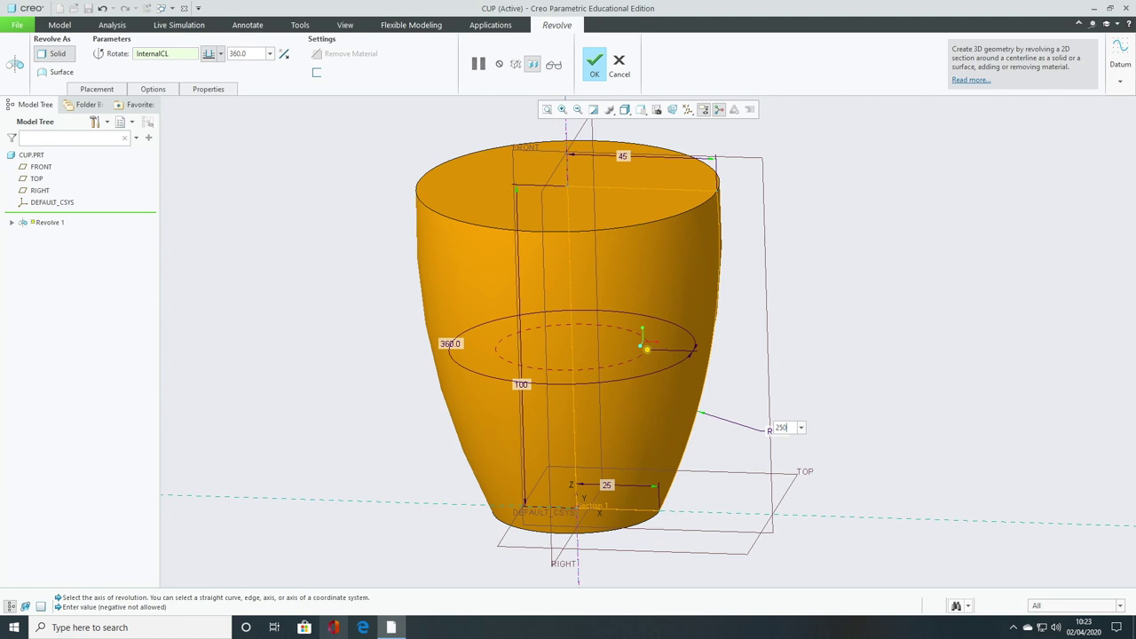
text(50)
key(Return)
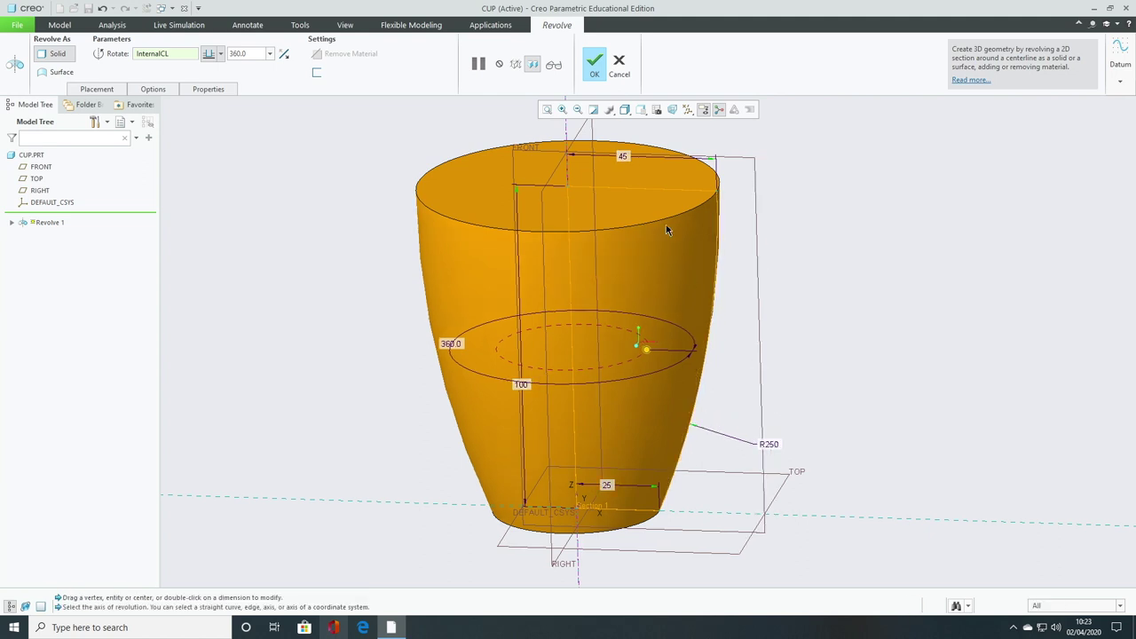
click(596, 73)
Shell the cup to a 3.00 wall, removing the top face.
scroll(596, 233, up, 3)
scroll(596, 233, down, 5)
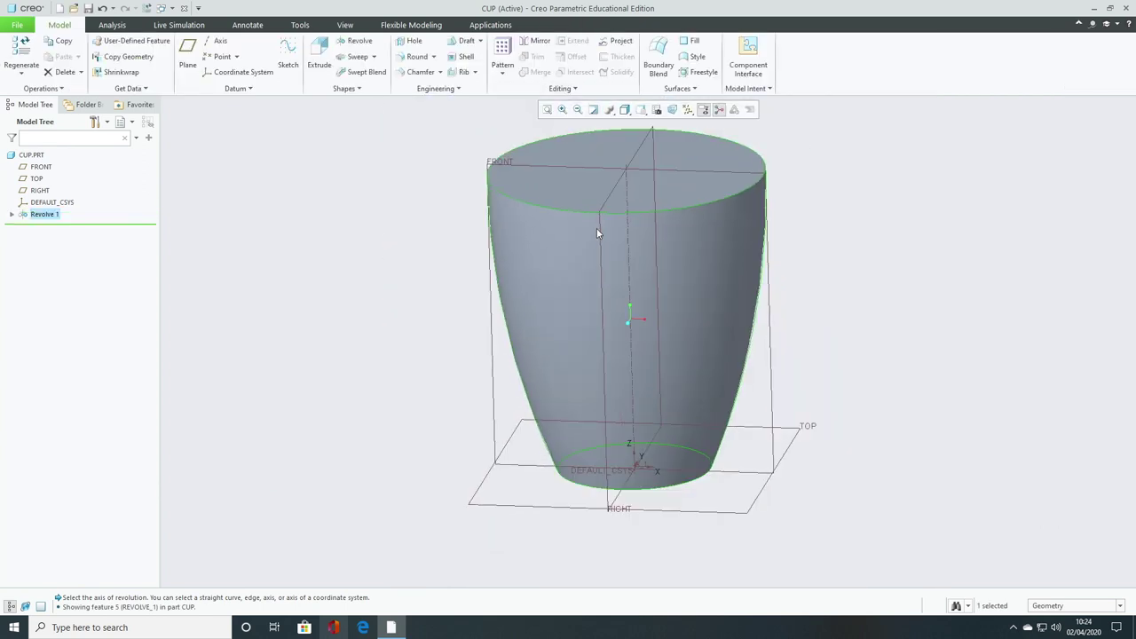
middle_drag(743, 260, 718, 271)
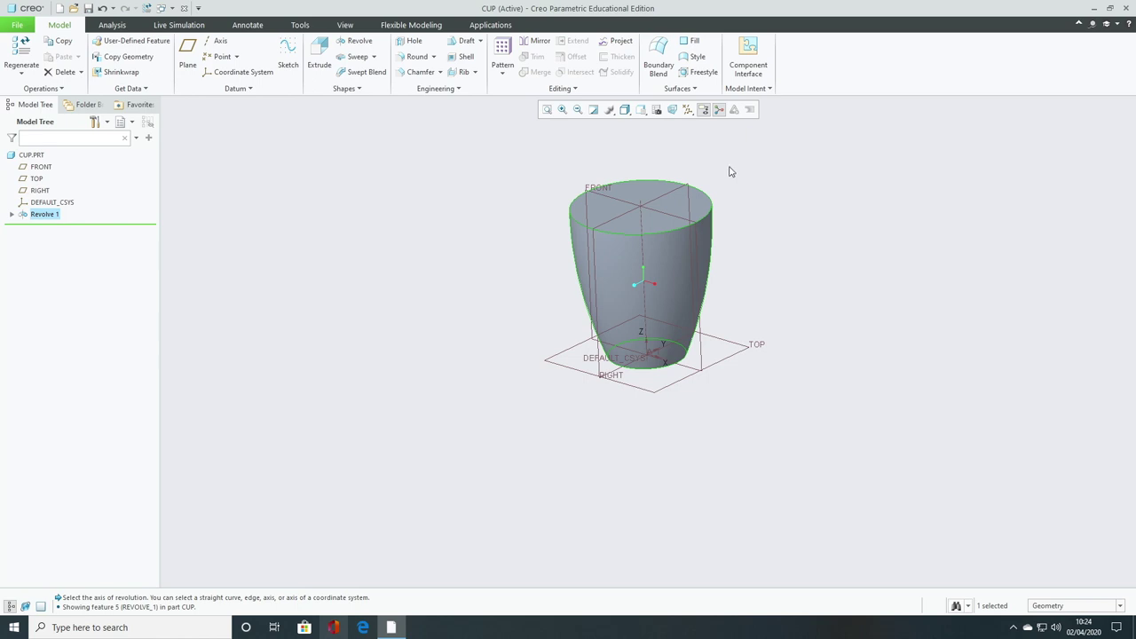
click(464, 61)
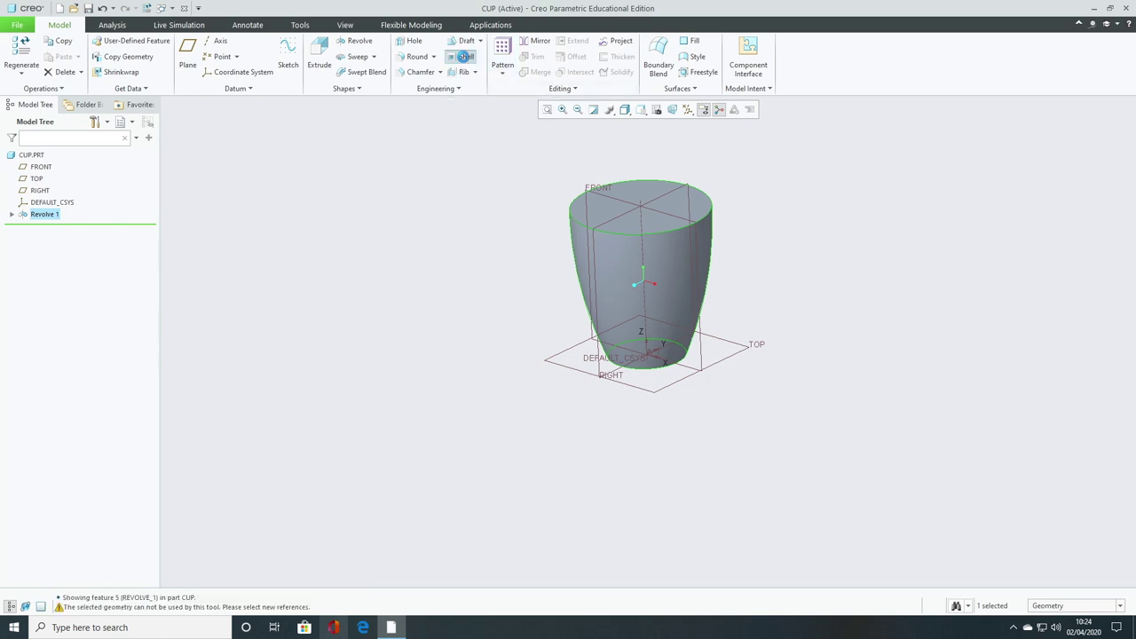
click(673, 205)
click(674, 206)
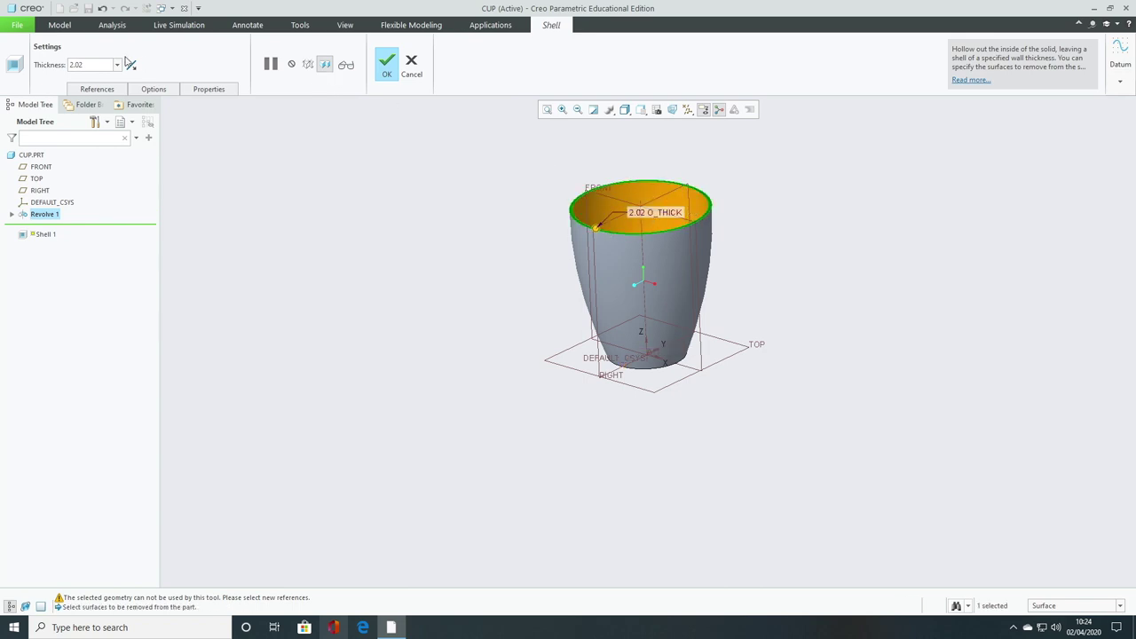
text(3)
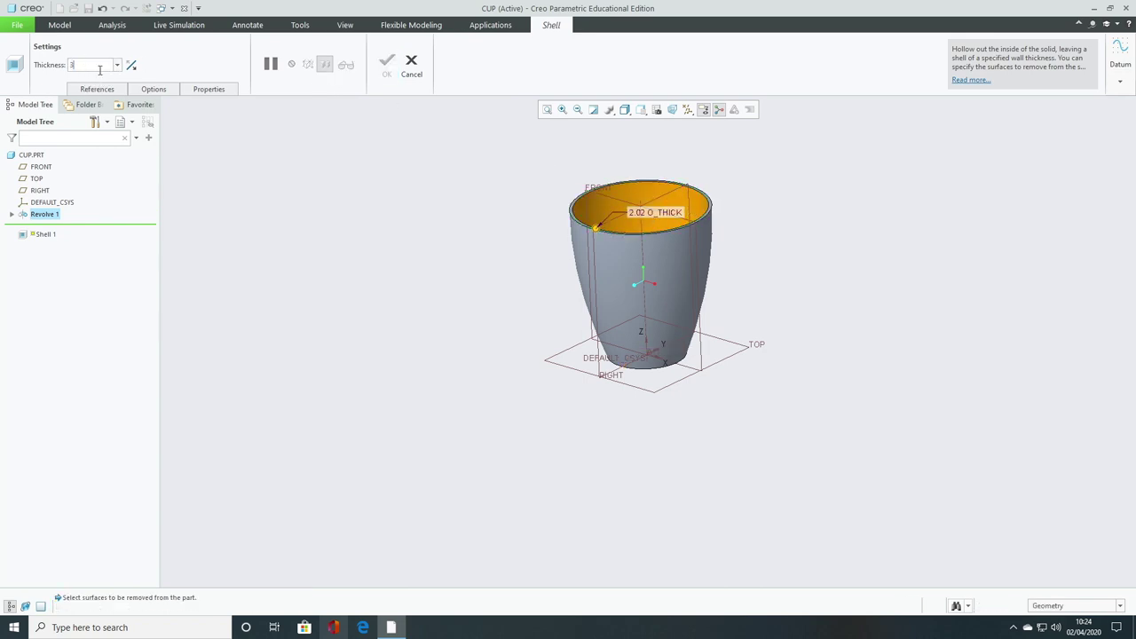
key(Return)
click(385, 62)
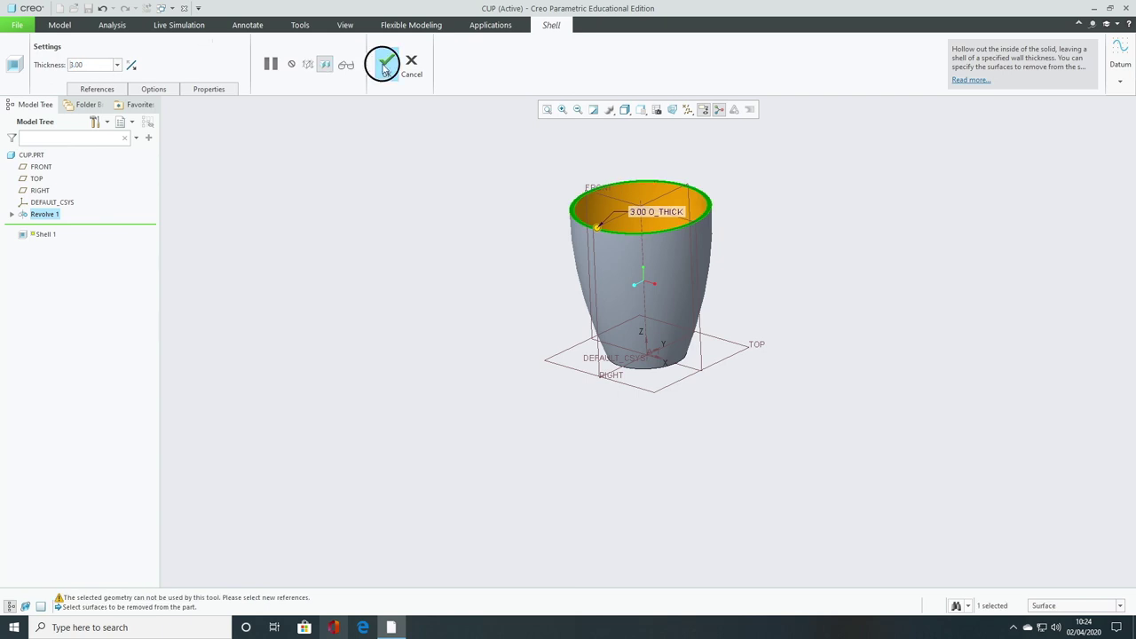
middle_drag(741, 209, 701, 251)
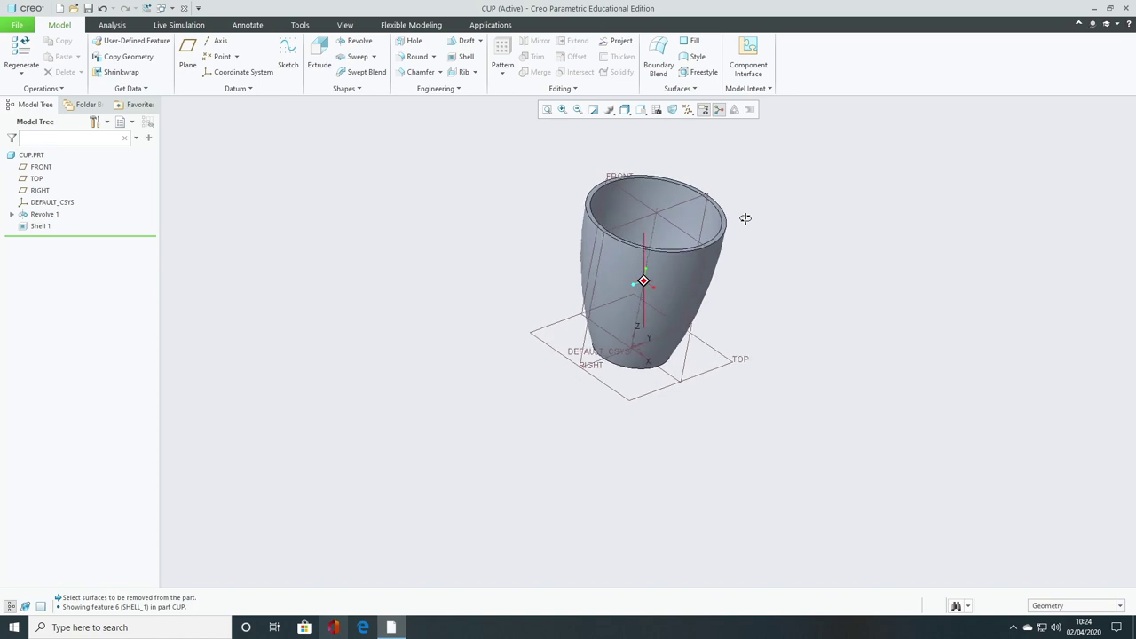
scroll(698, 249, up, 6)
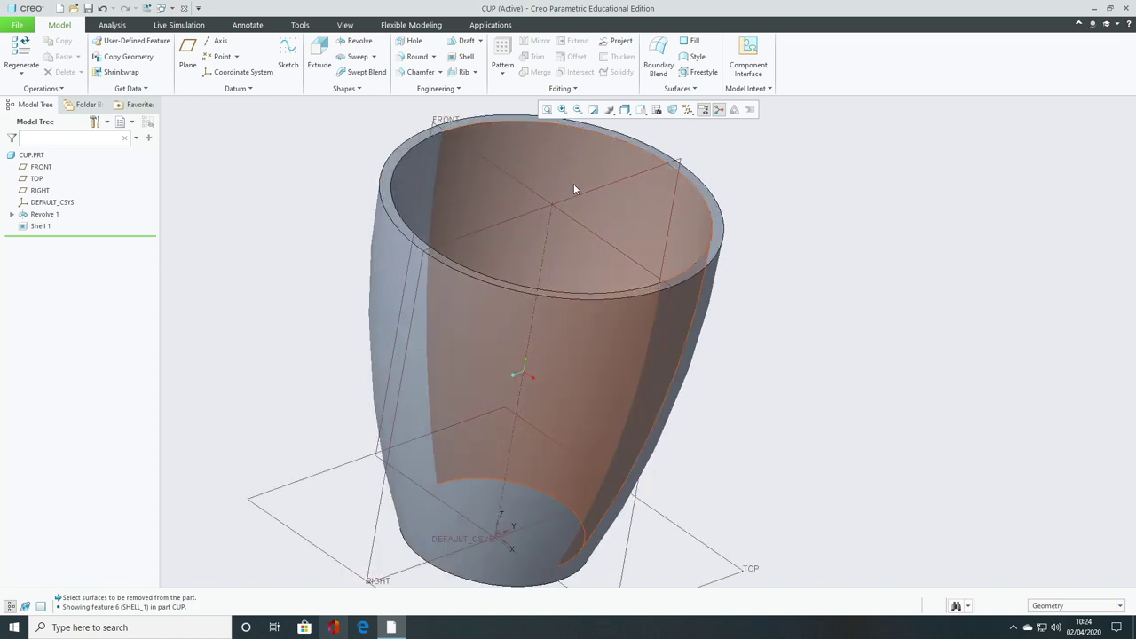
Round the outer and inner rim edges with radius 1.50.
click(414, 60)
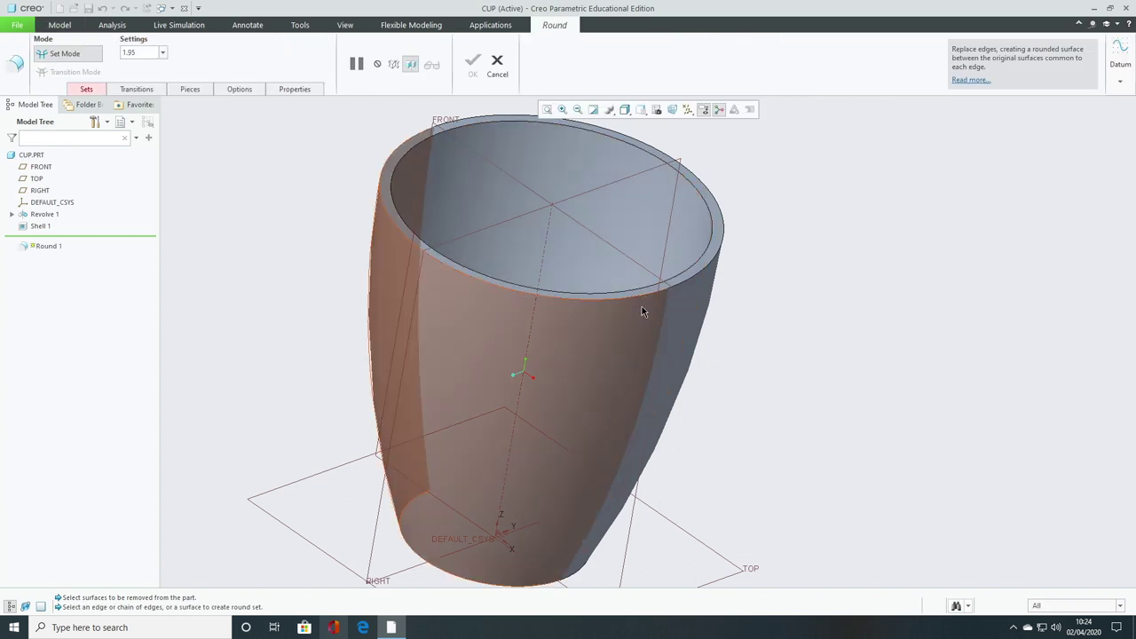
click(643, 302)
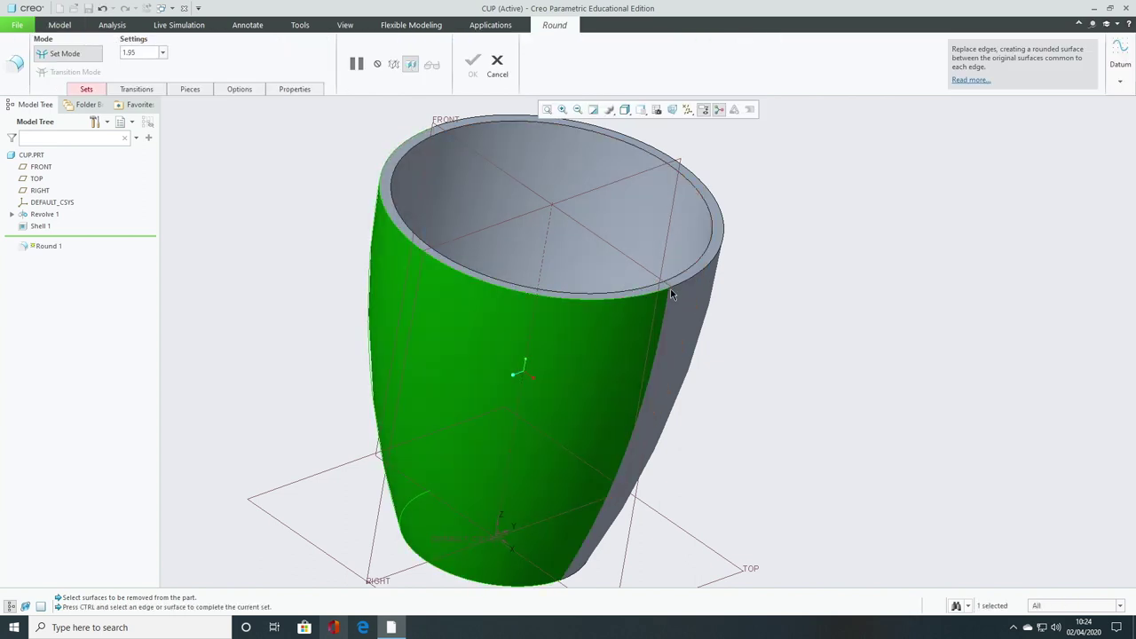
click(673, 289)
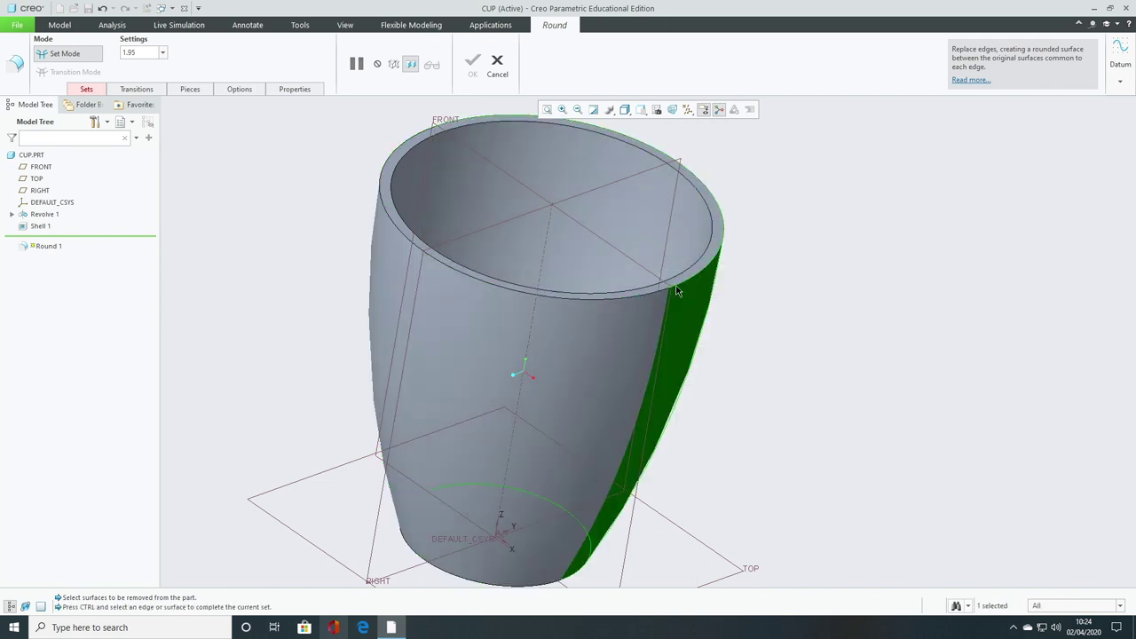
click(676, 162)
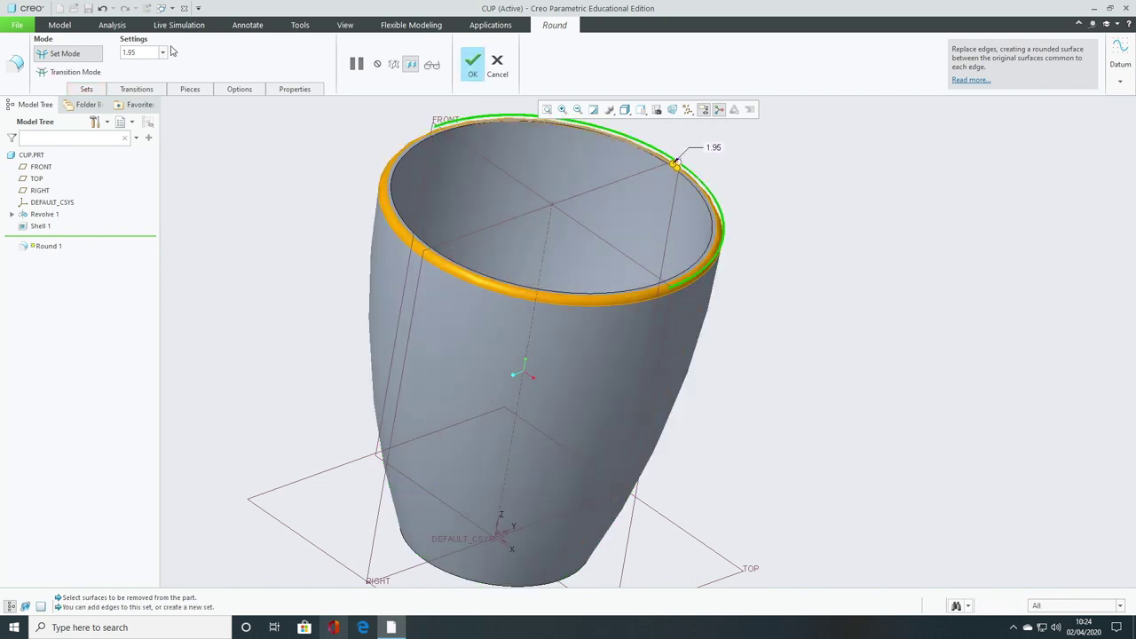
click(153, 51)
text(1)
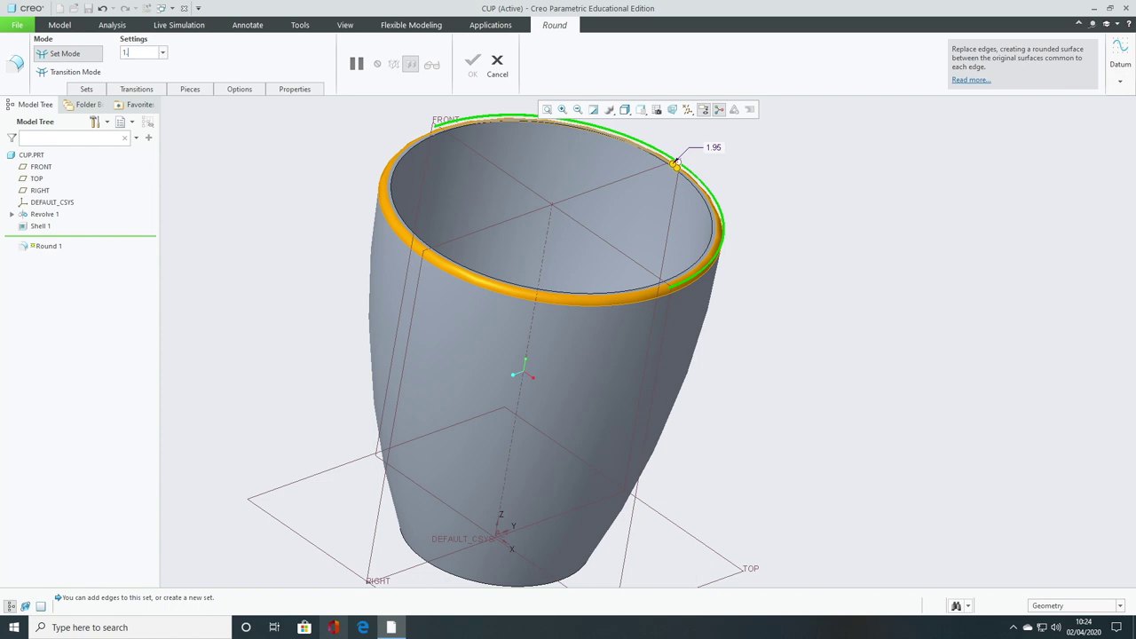
text(.5)
key(Return)
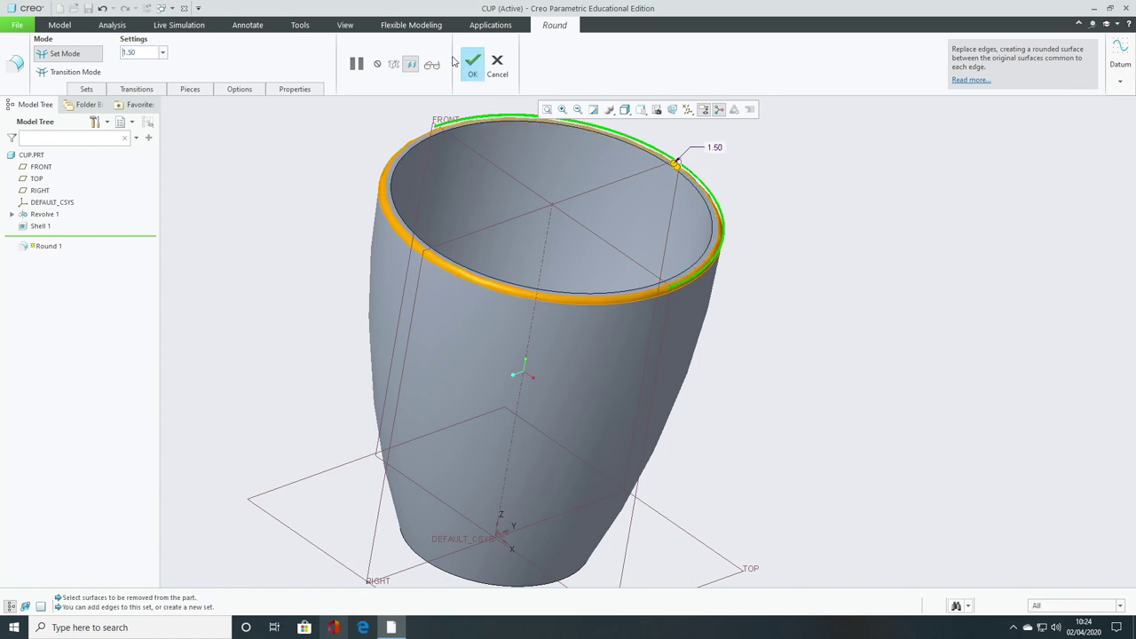
click(472, 60)
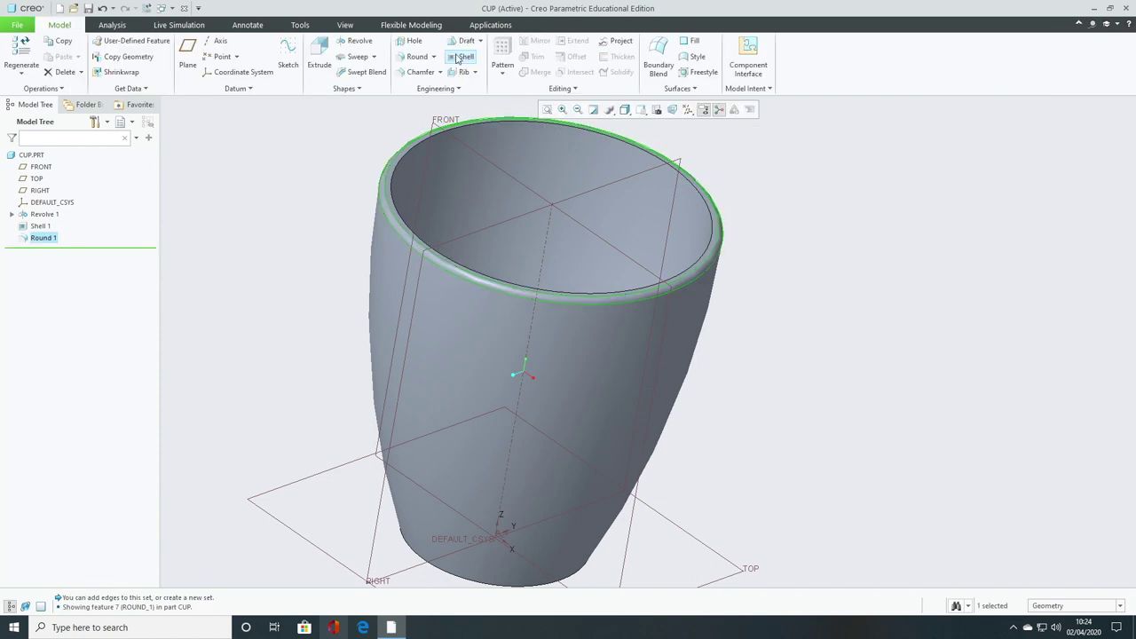
click(412, 57)
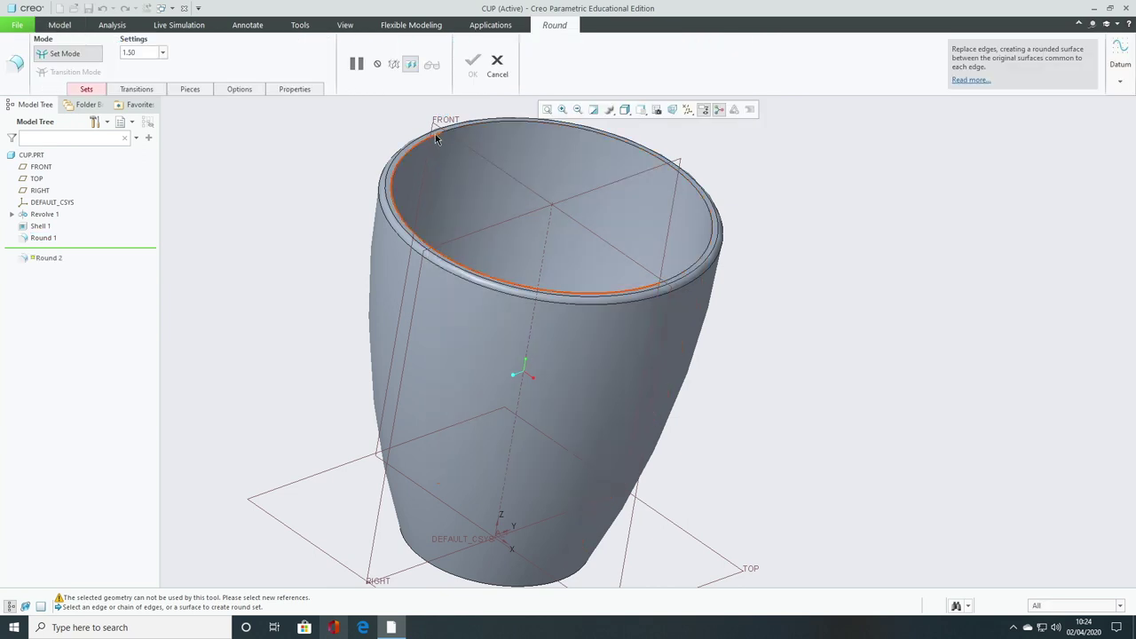
click(434, 134)
click(472, 60)
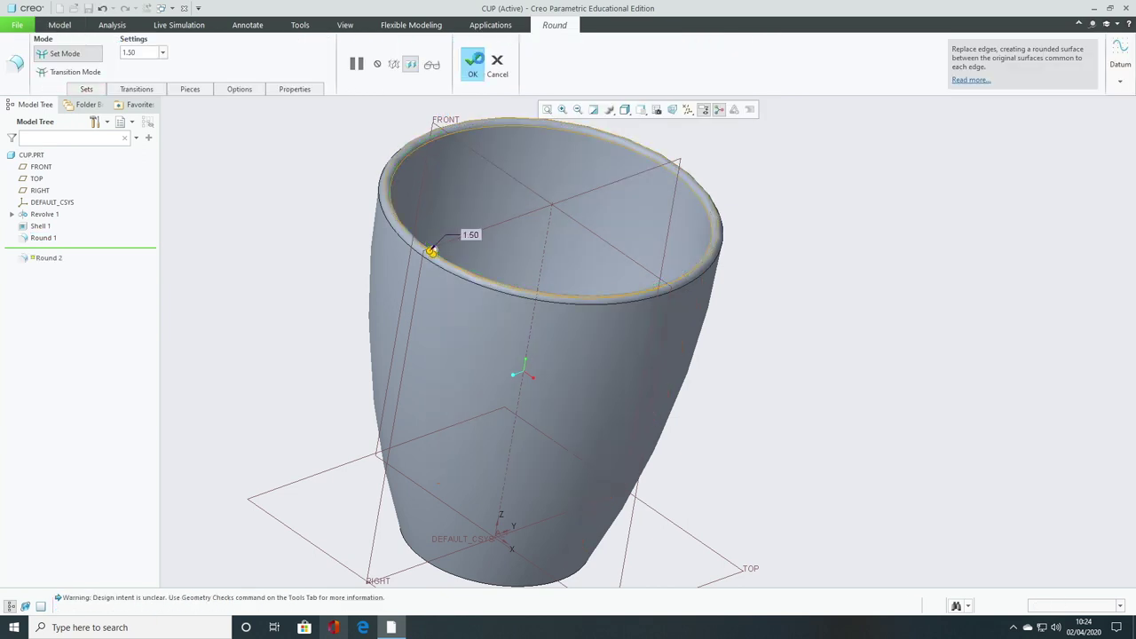
Round the cup's bottom edge with radius 3.00.
middle_drag(582, 147, 507, 28)
click(415, 56)
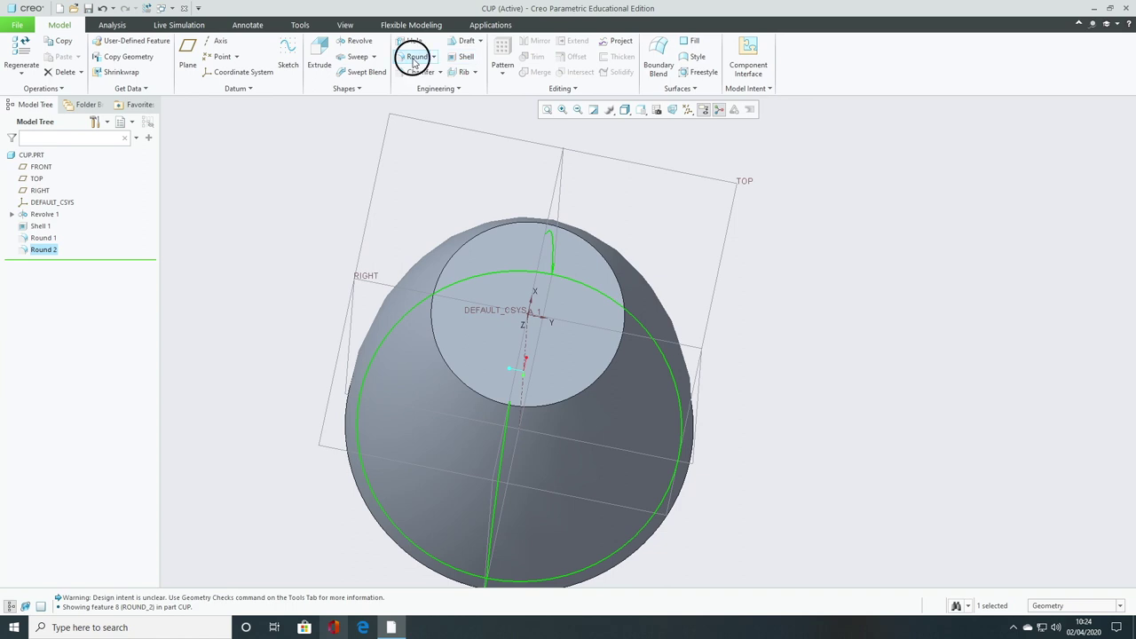
click(489, 228)
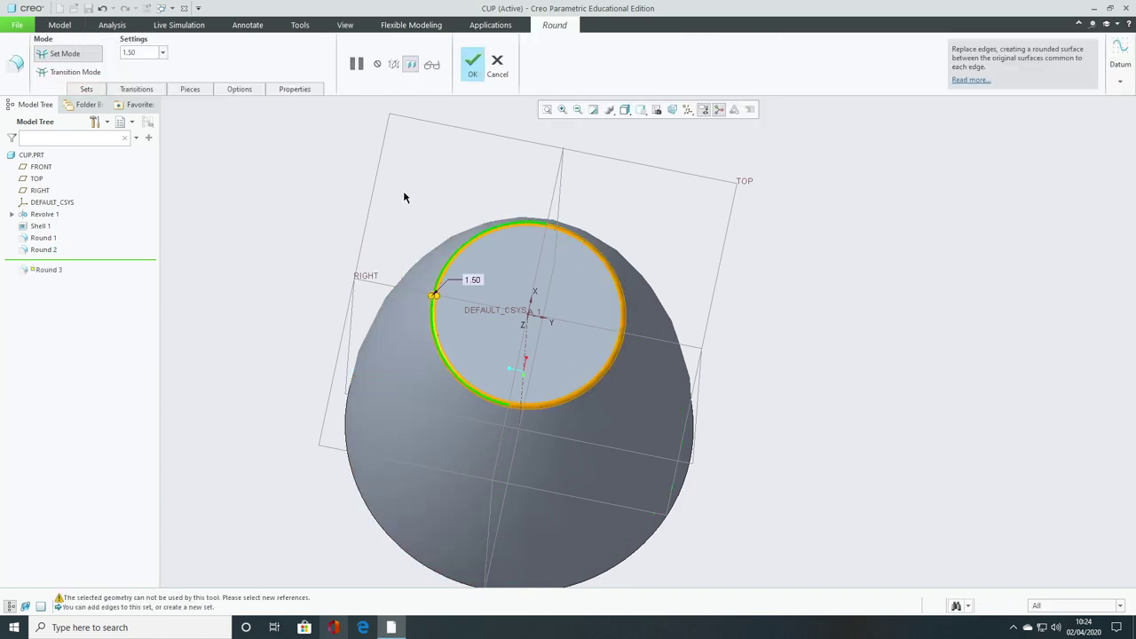
click(140, 55)
text(3)
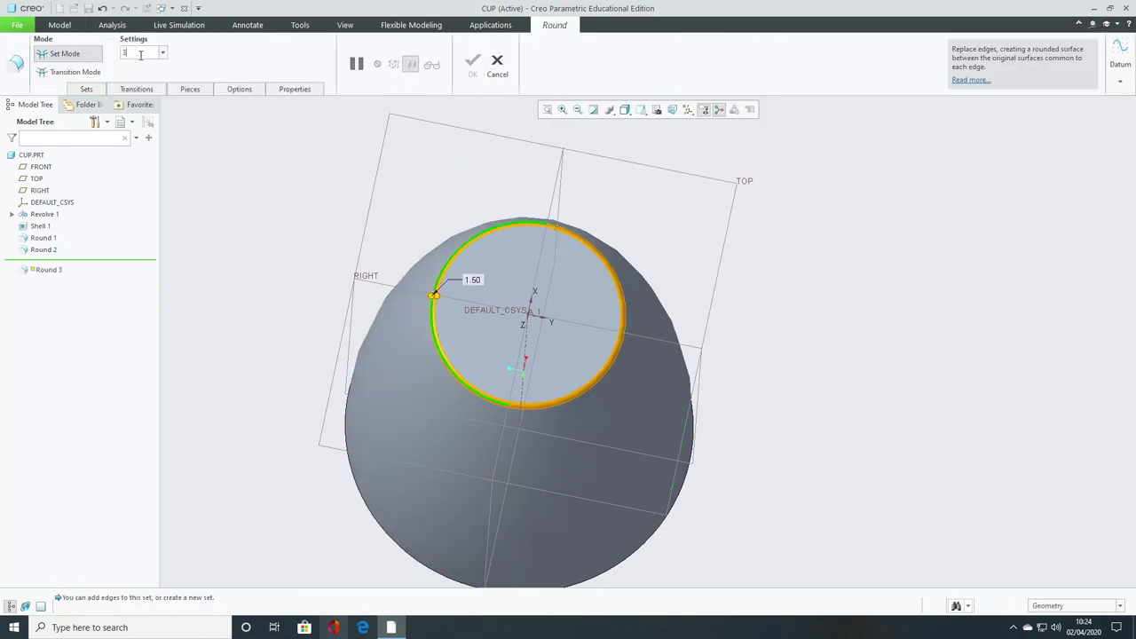
key(Return)
click(473, 64)
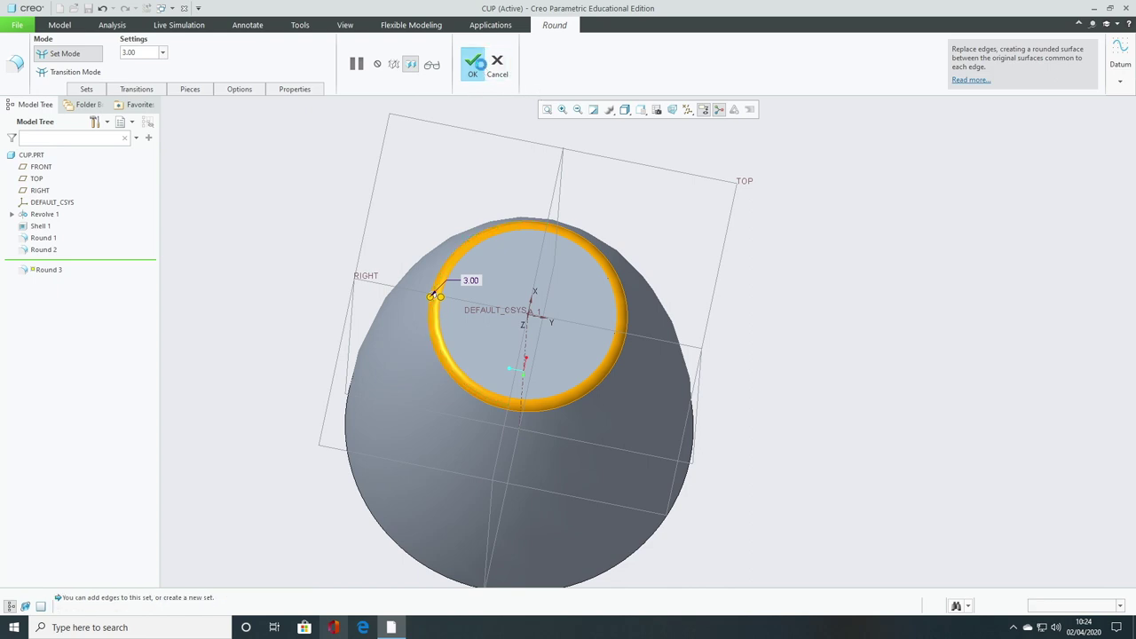
click(642, 110)
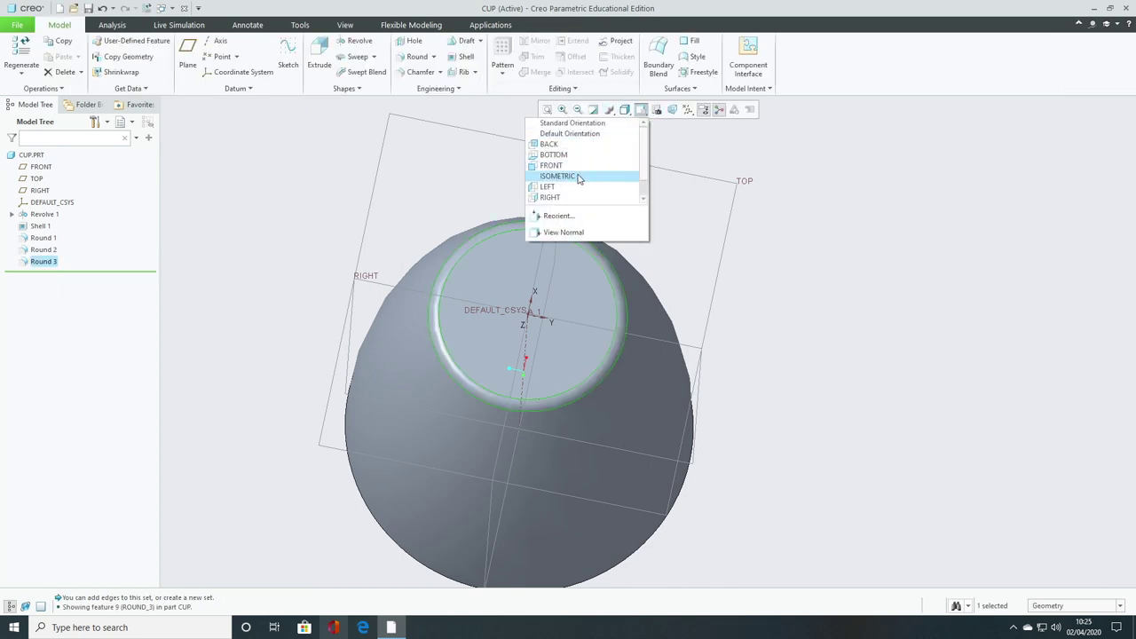
Show the cup in ISOMETRIC orientation and refit it in the view.
click(576, 177)
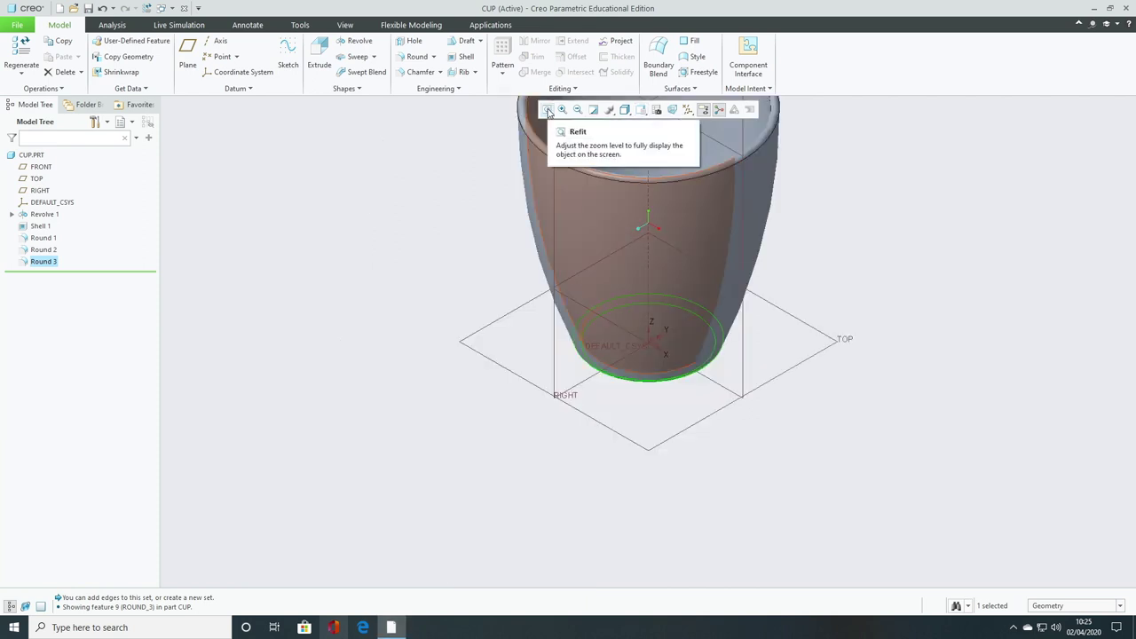
click(547, 110)
click(769, 179)
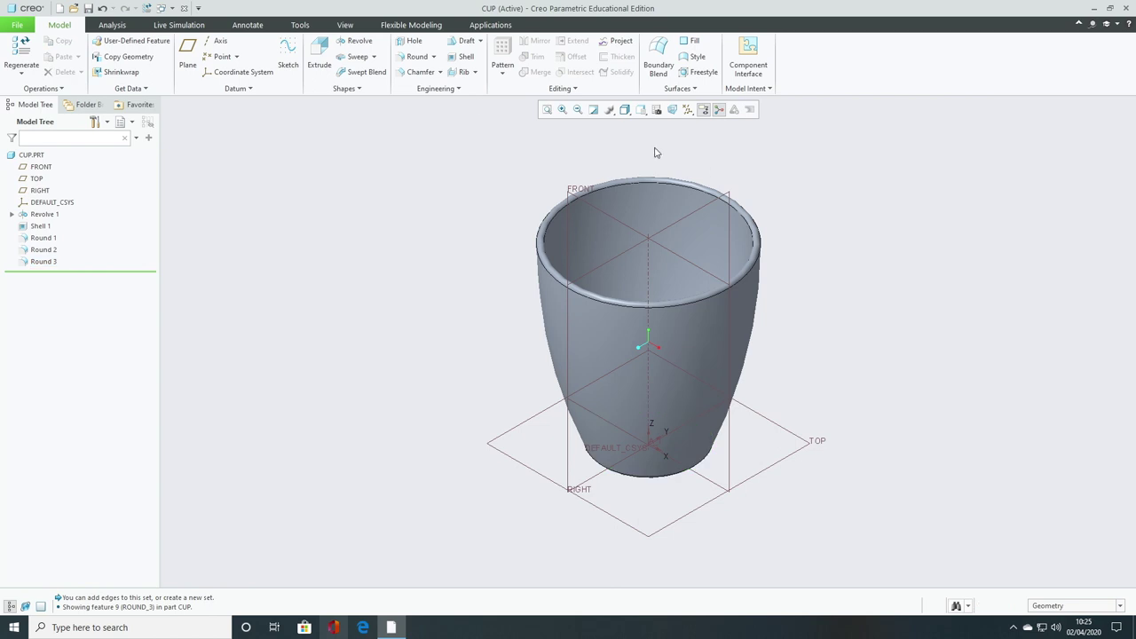
Start Sketch 1 on the FRONT plane with TOP as orientation reference.
click(288, 53)
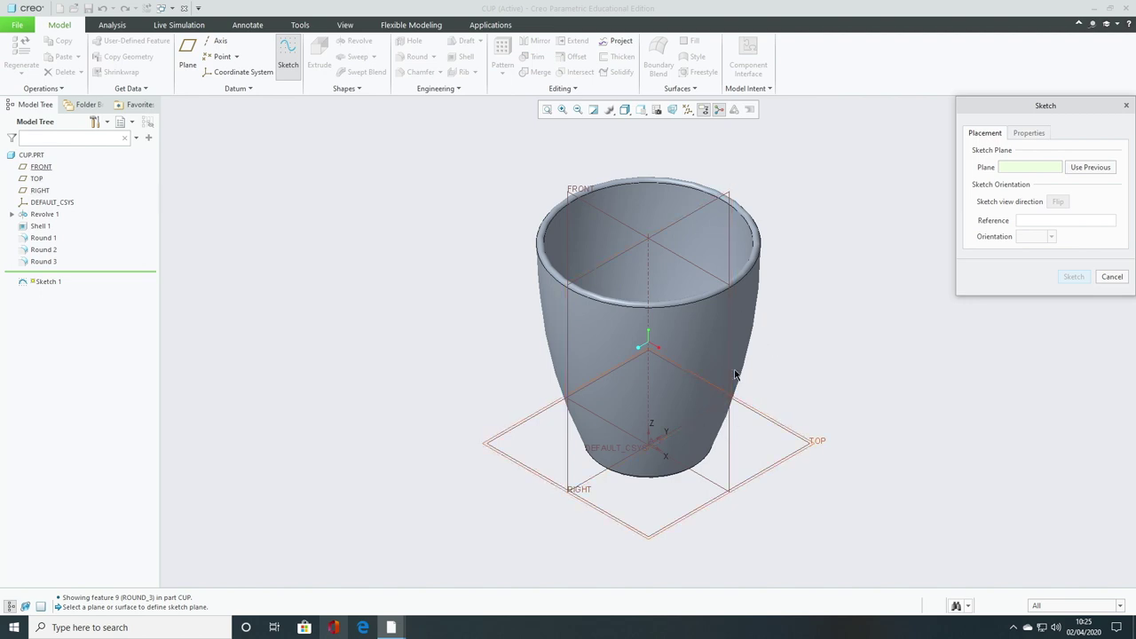
click(622, 222)
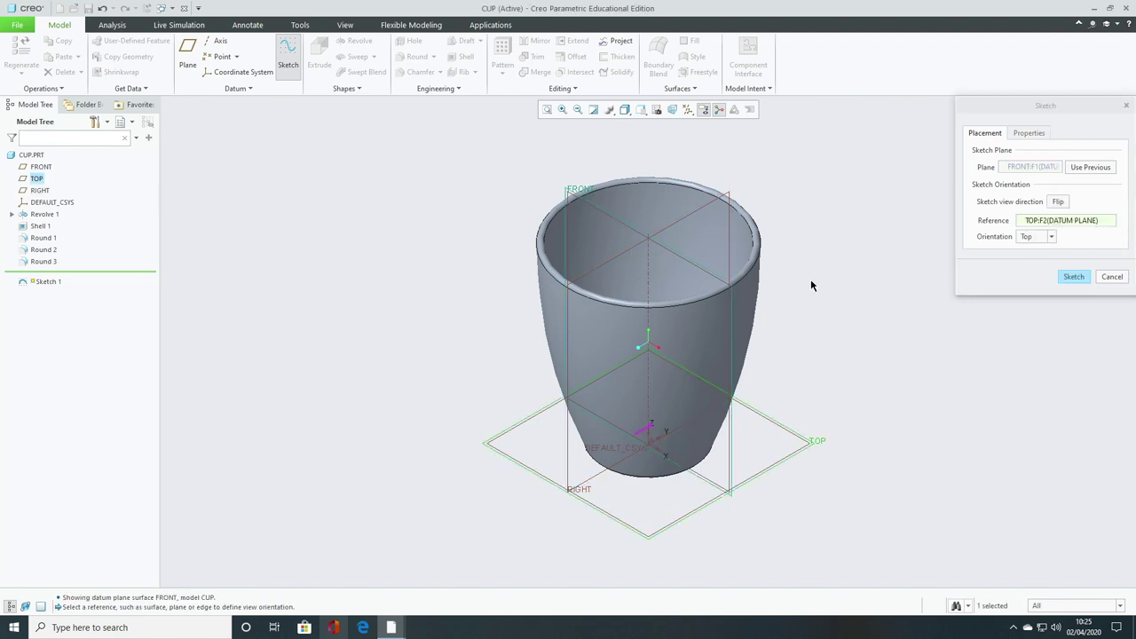
click(1072, 277)
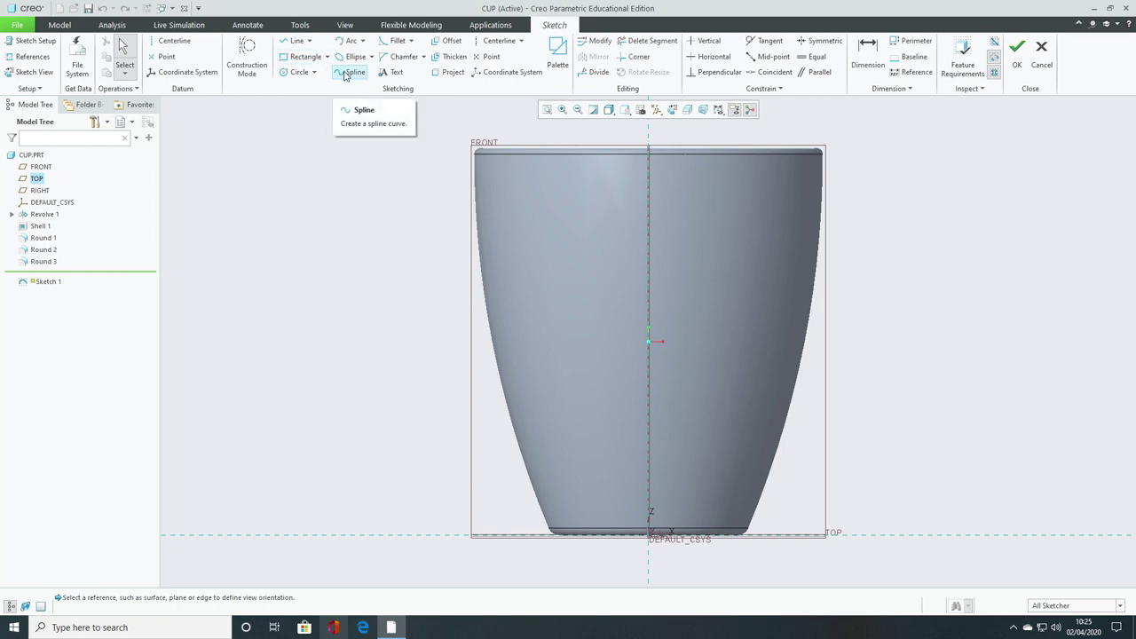
click(289, 78)
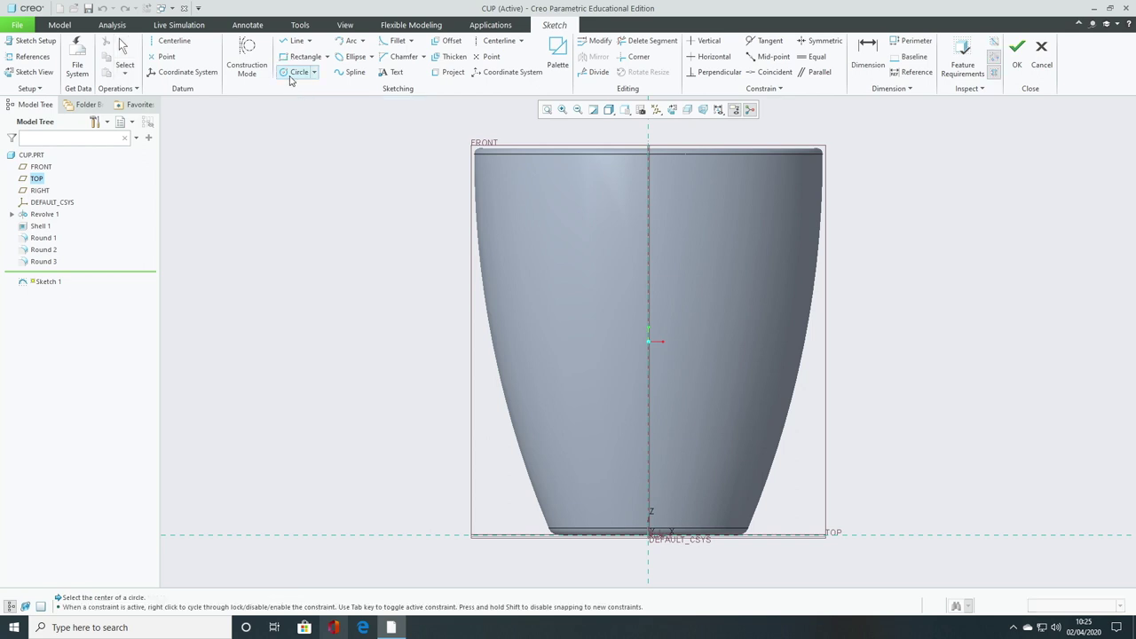
Sketch a Ø25 circle beside the cup, its centre 55 from the axis.
click(857, 253)
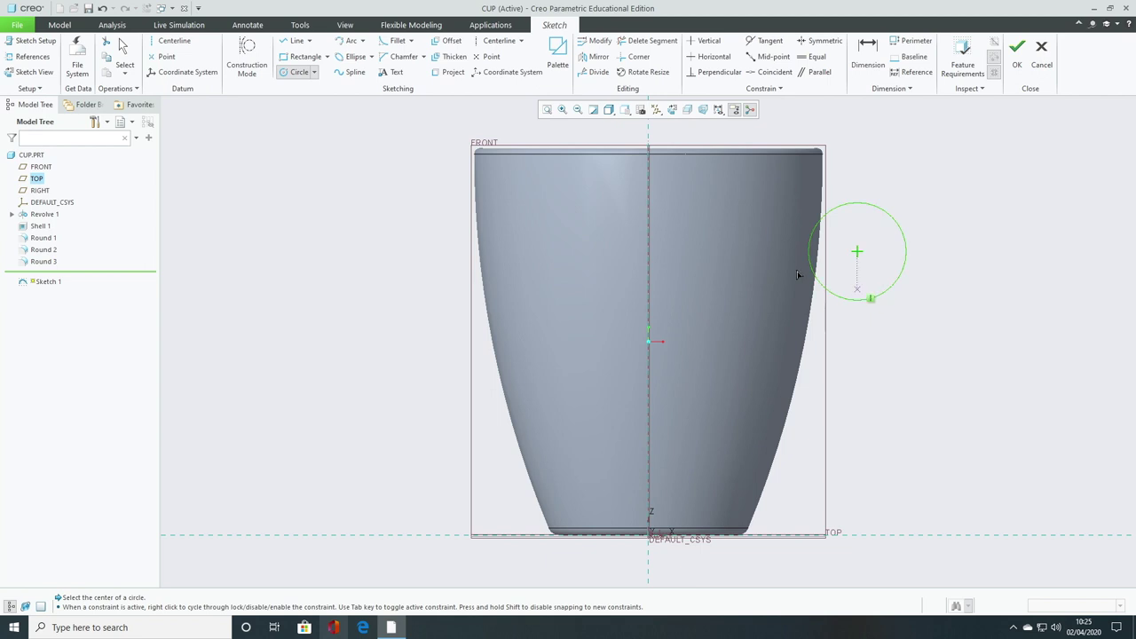
click(815, 234)
click(124, 51)
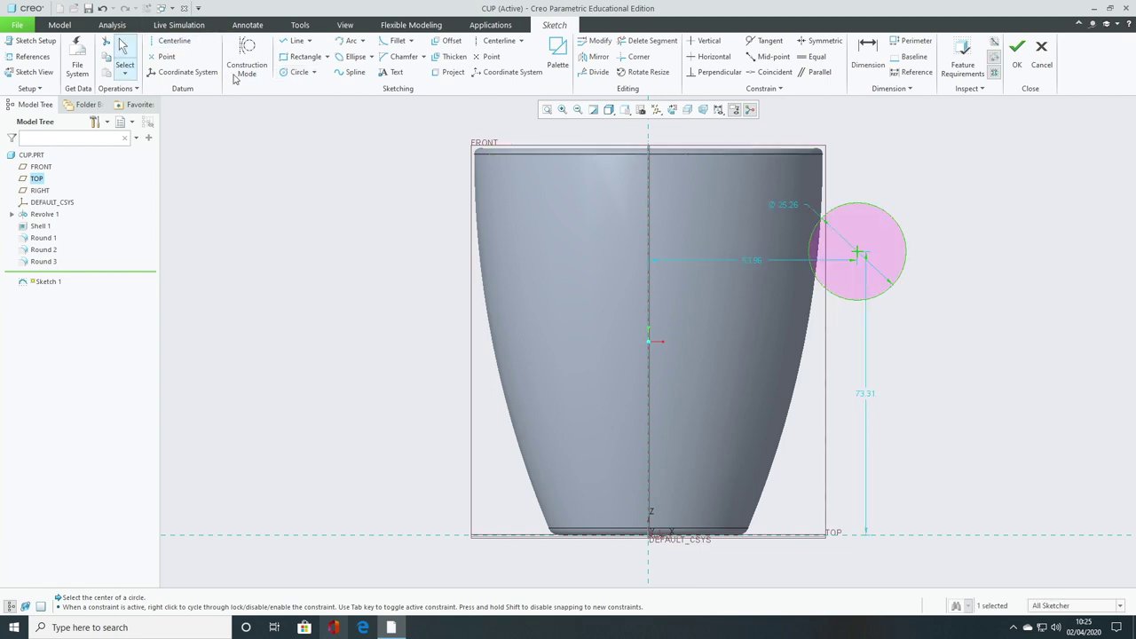
click(781, 207)
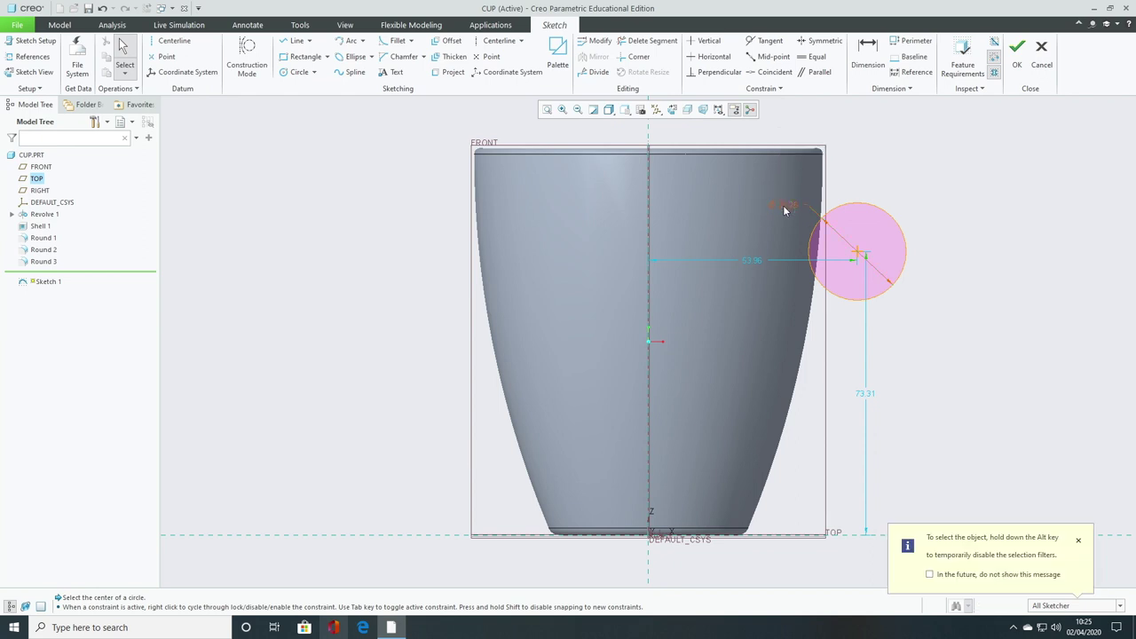
double_click(782, 206)
text(25)
key(Return)
double_click(753, 259)
text(55)
key(Return)
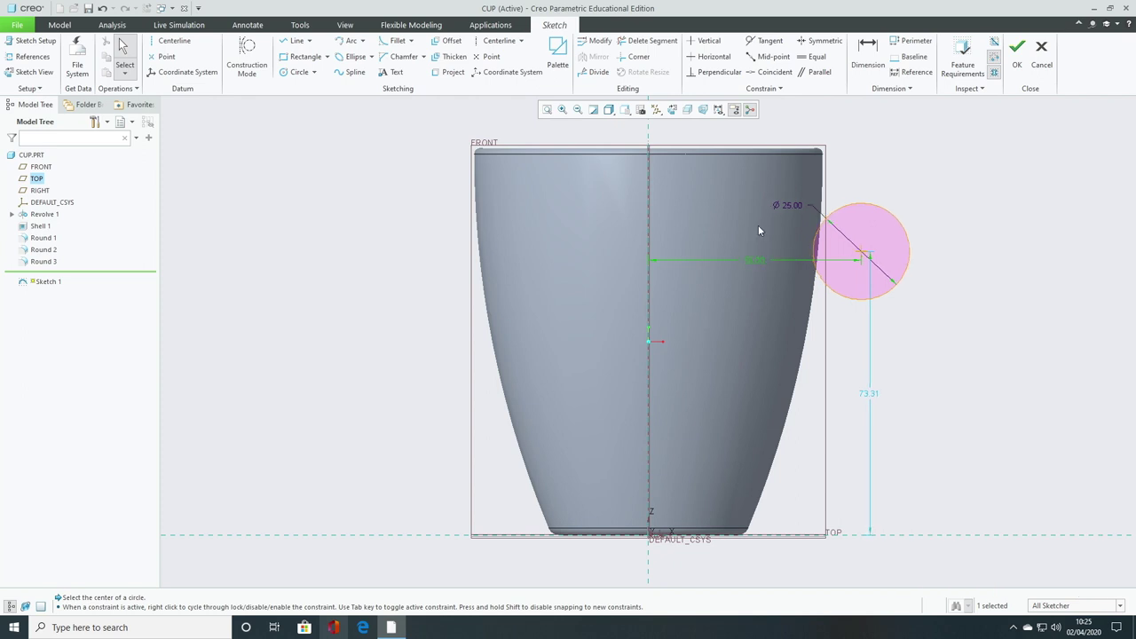
Dimension the circle centre 25 below the cup's top edge.
click(868, 53)
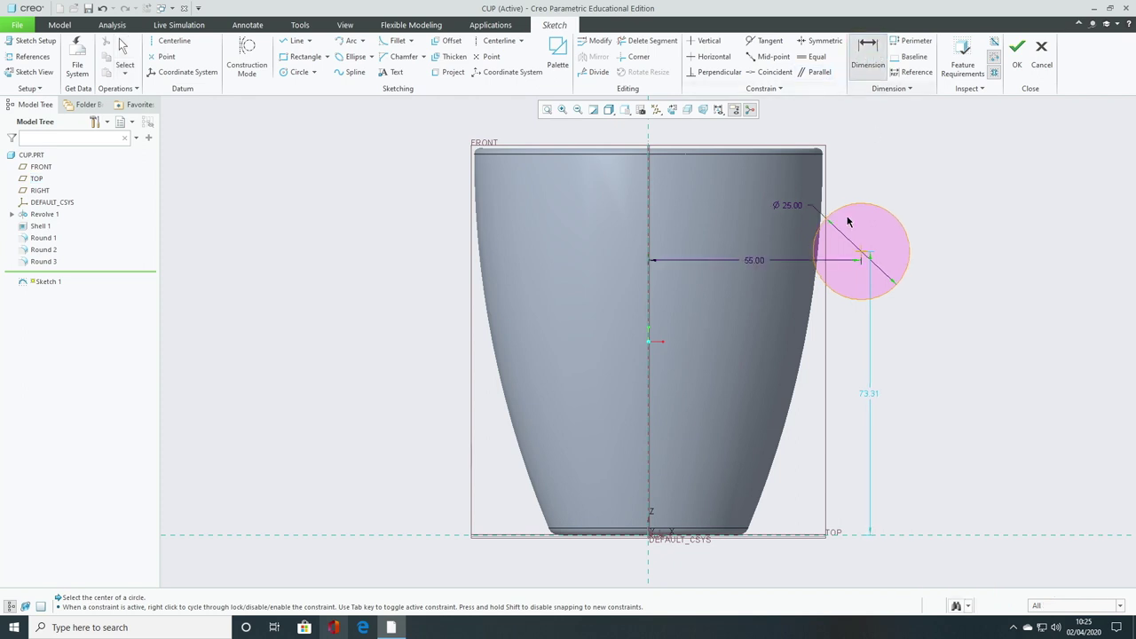
click(817, 157)
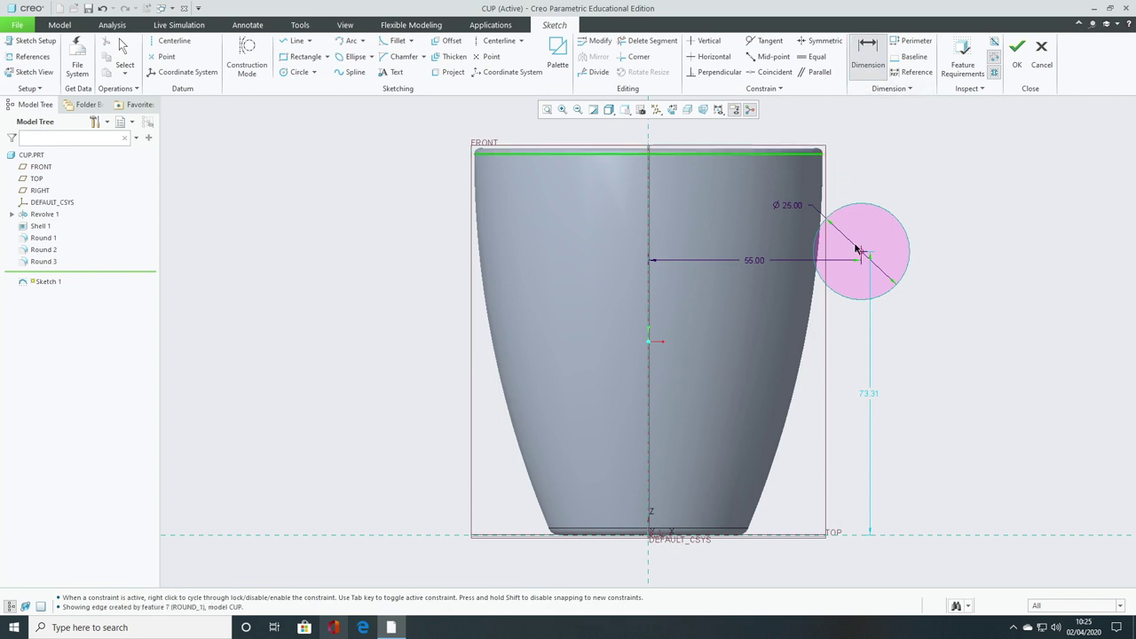
middle_click(867, 183)
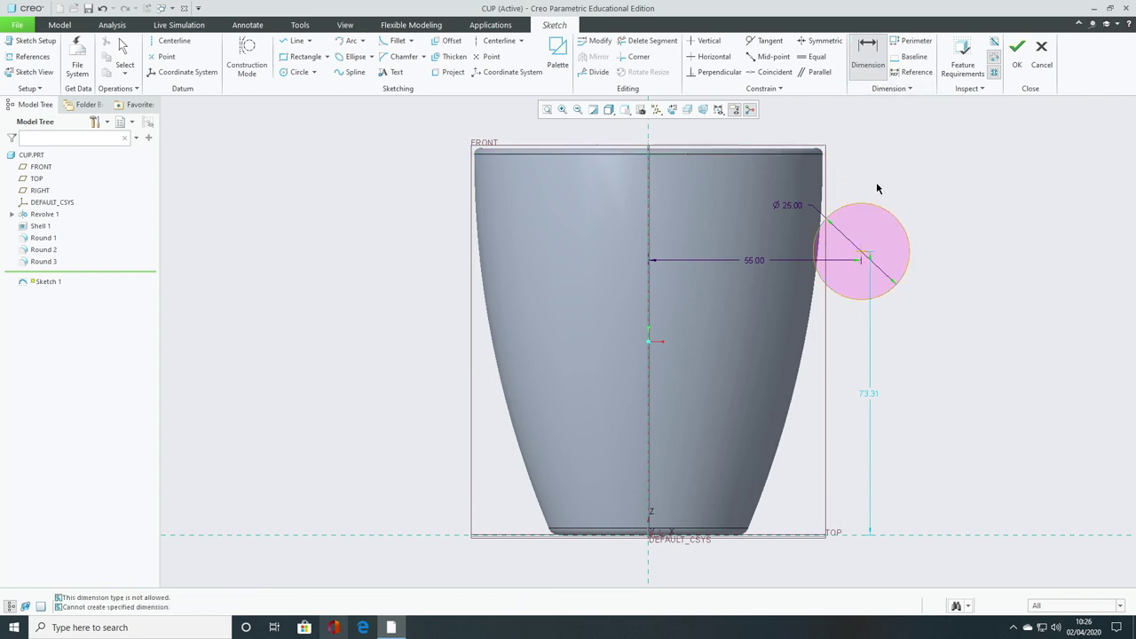
click(863, 66)
click(811, 156)
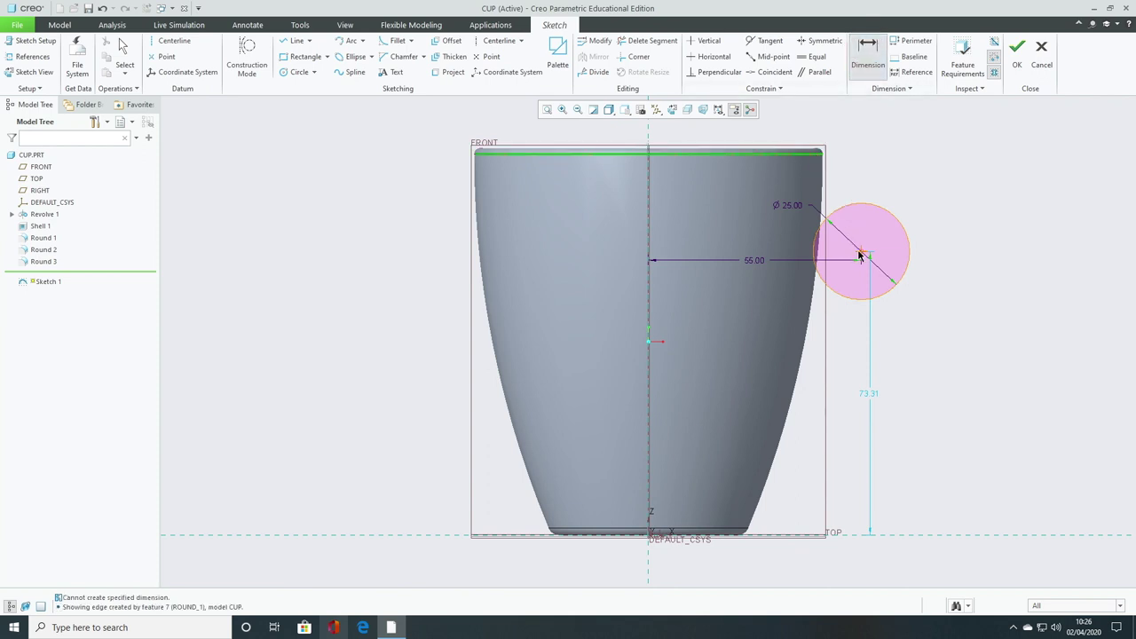
middle_click(867, 188)
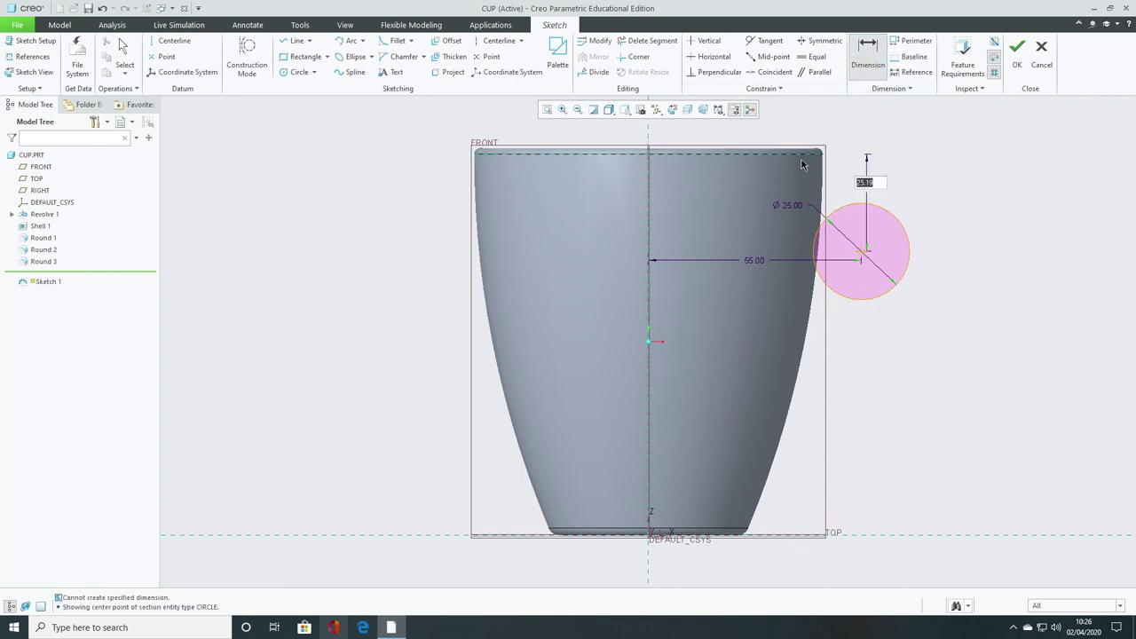
text(25)
key(Return)
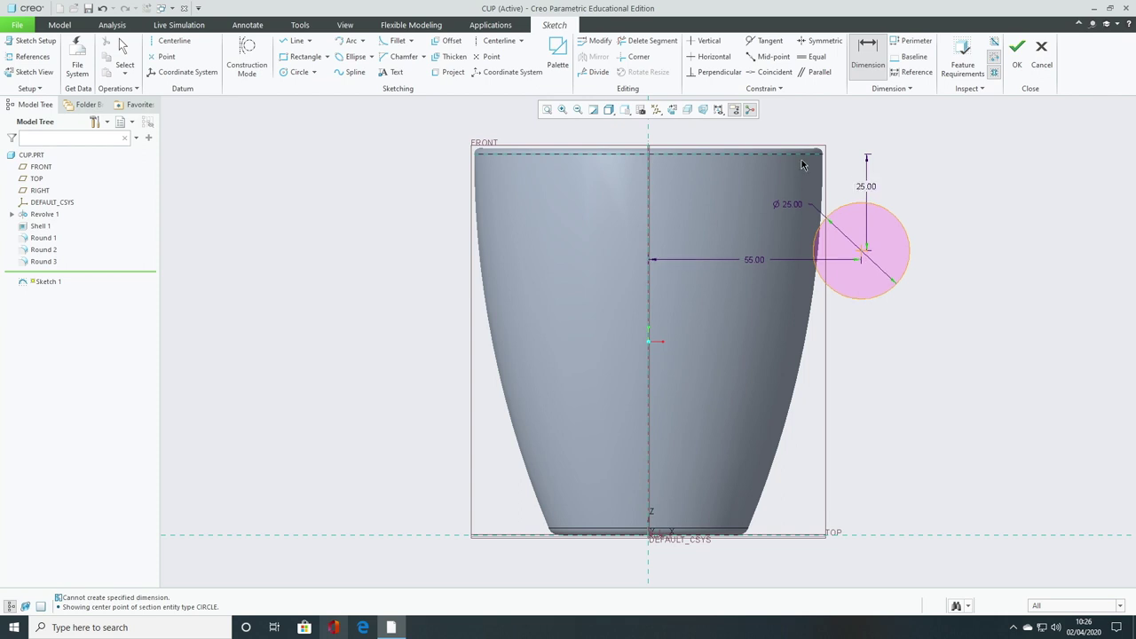
Project the cup's right silhouette edge into Sketch 1 as a reference entity.
click(454, 72)
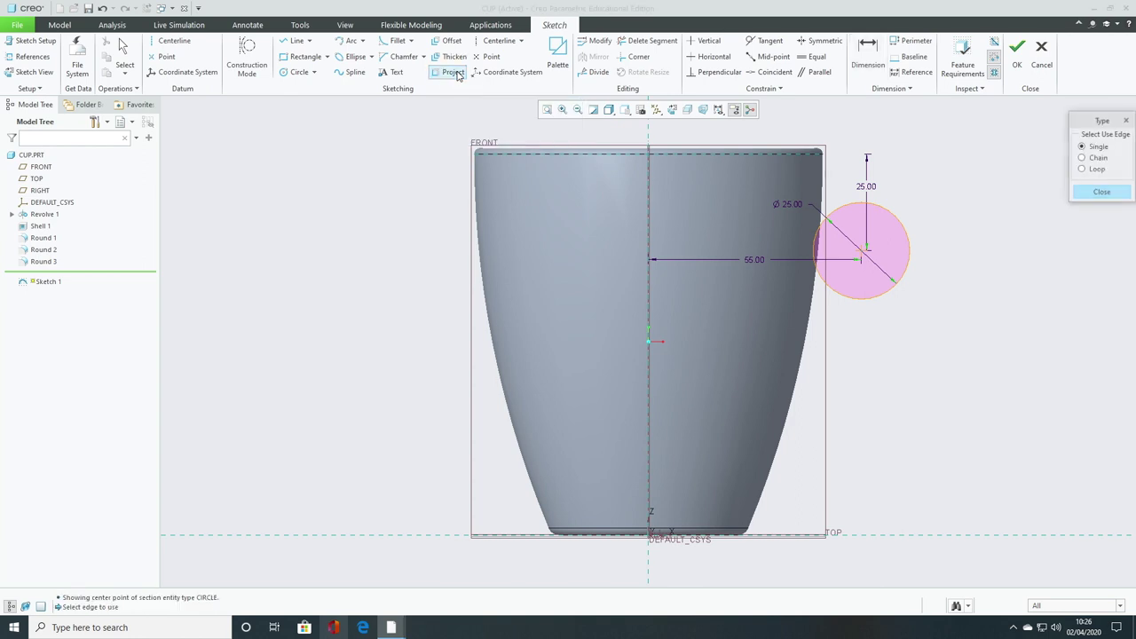
click(805, 308)
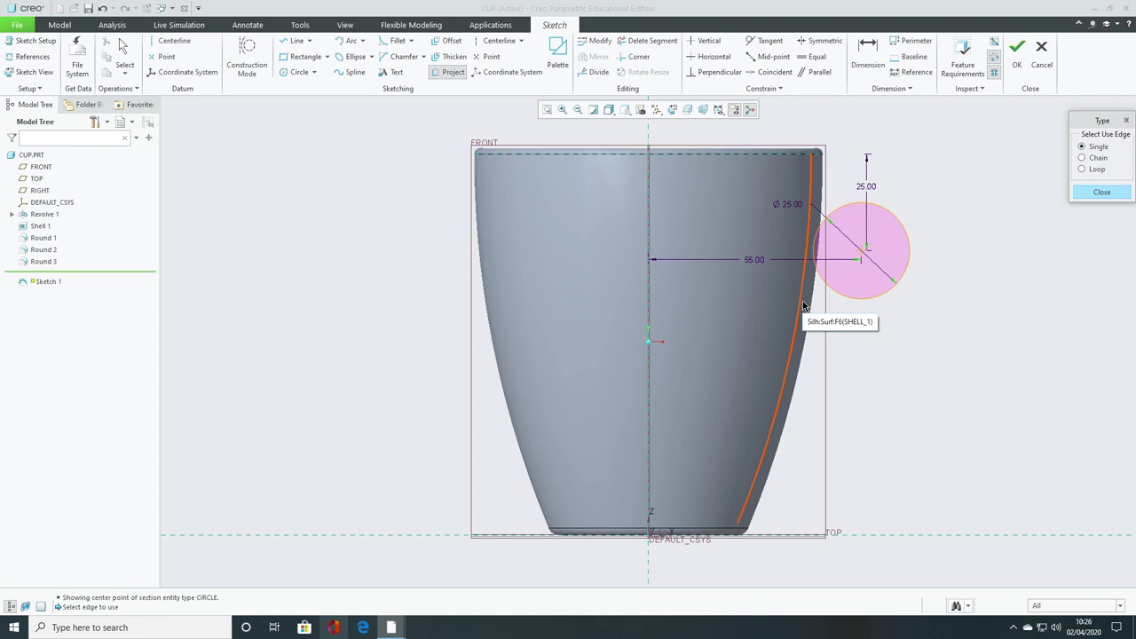
click(803, 303)
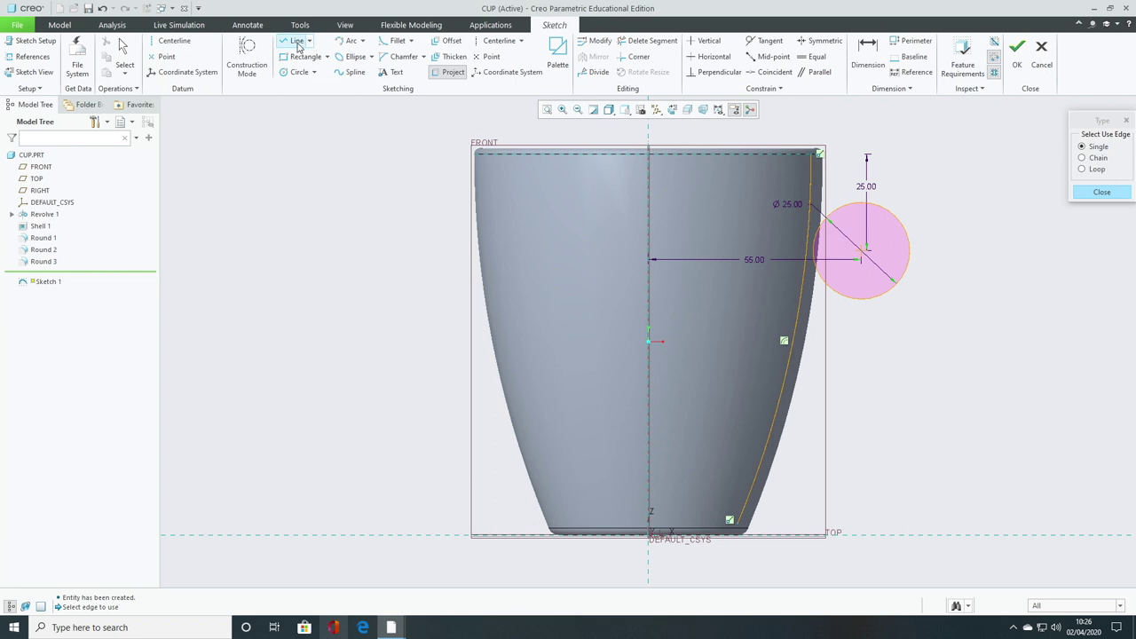
click(296, 41)
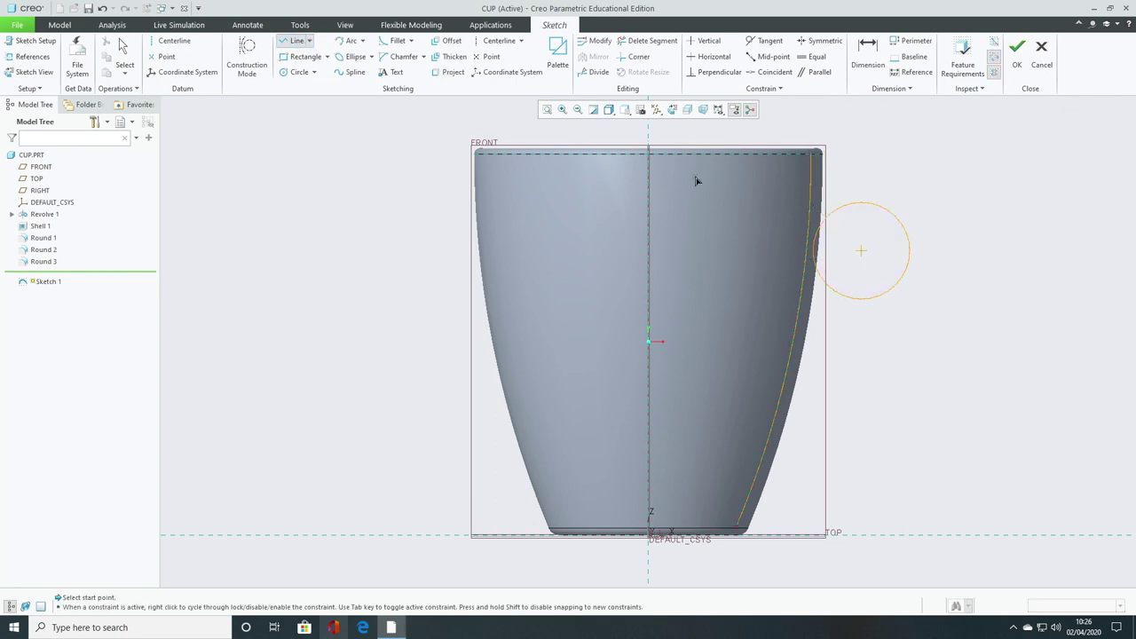
click(820, 227)
Cancel the pending line and draw a spline from the Ø25.00 circle down to the cup's lower side.
middle_click(815, 241)
scroll(815, 253, down, 5)
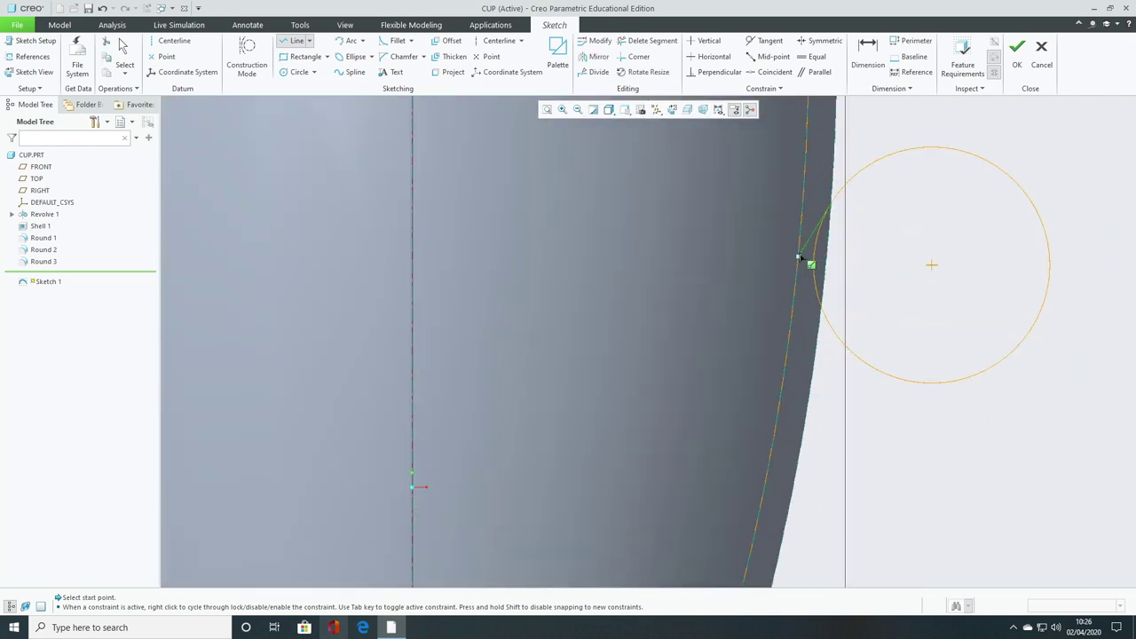
scroll(798, 258, up, 5)
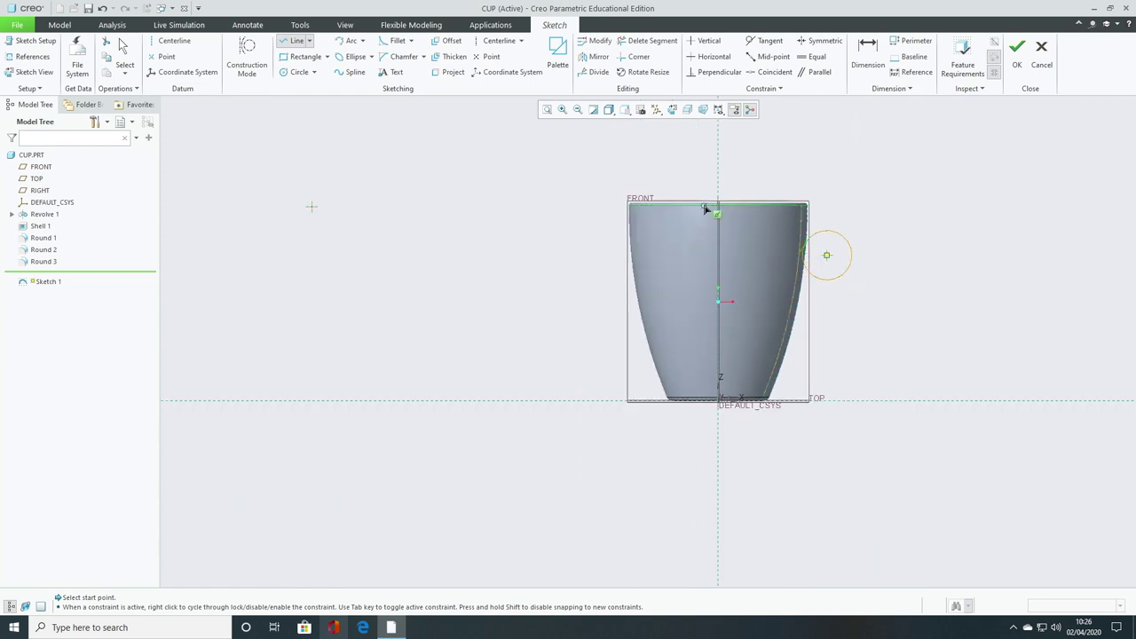
click(358, 78)
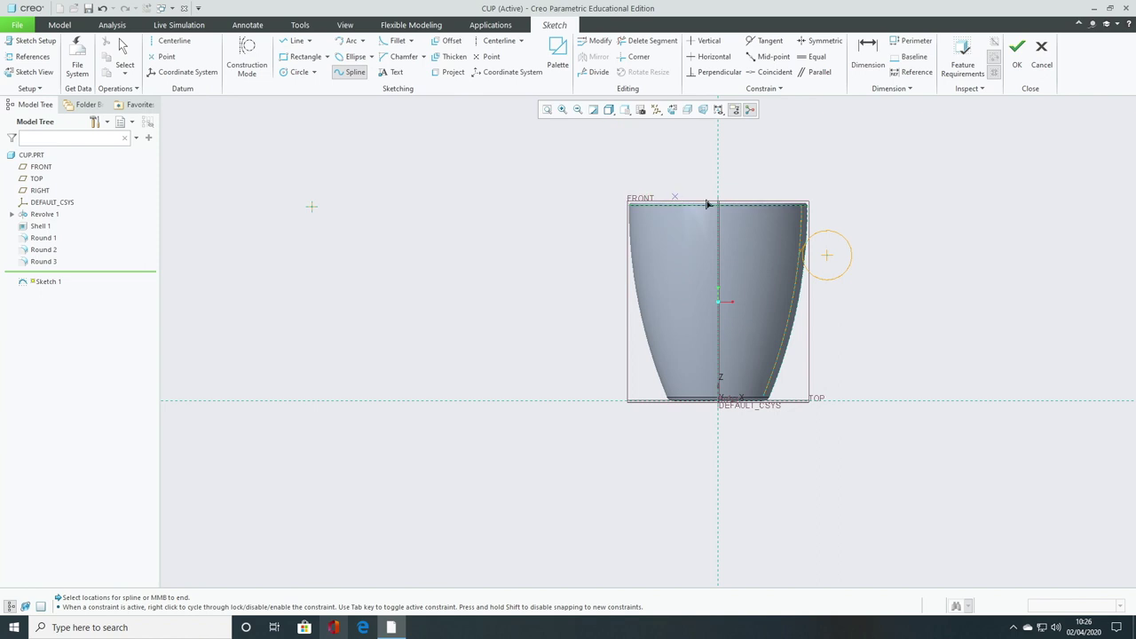
click(836, 280)
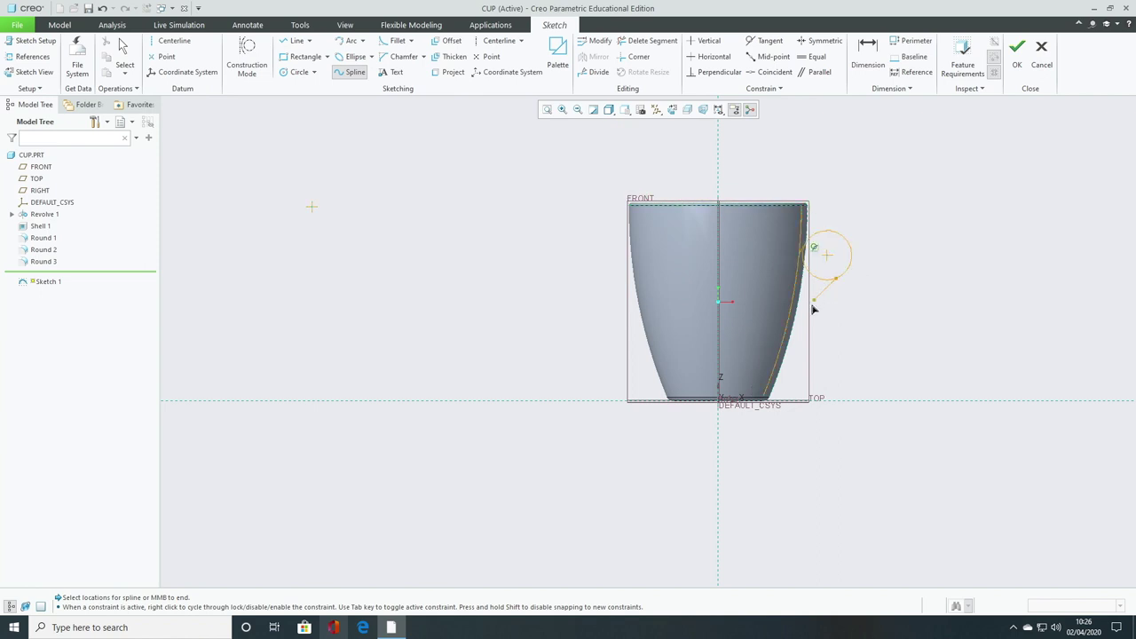
click(781, 349)
click(806, 341)
middle_click(803, 343)
key(ctrl+z)
click(778, 371)
middle_click(815, 321)
Delete the old spline's pieces between the circle and the cup's lower side.
click(647, 41)
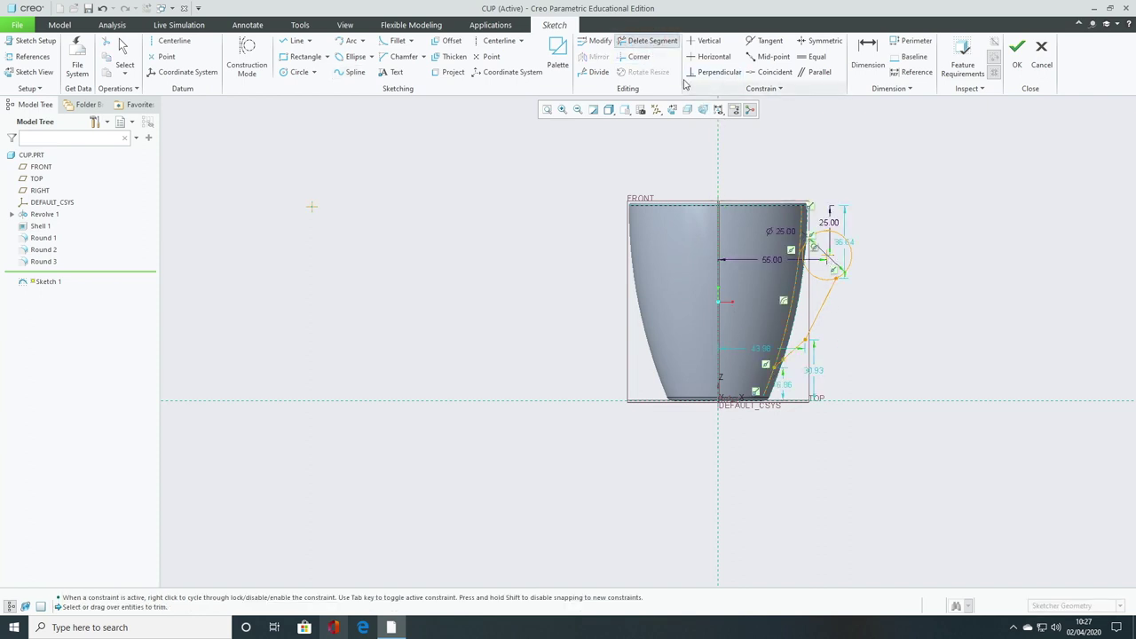
click(823, 307)
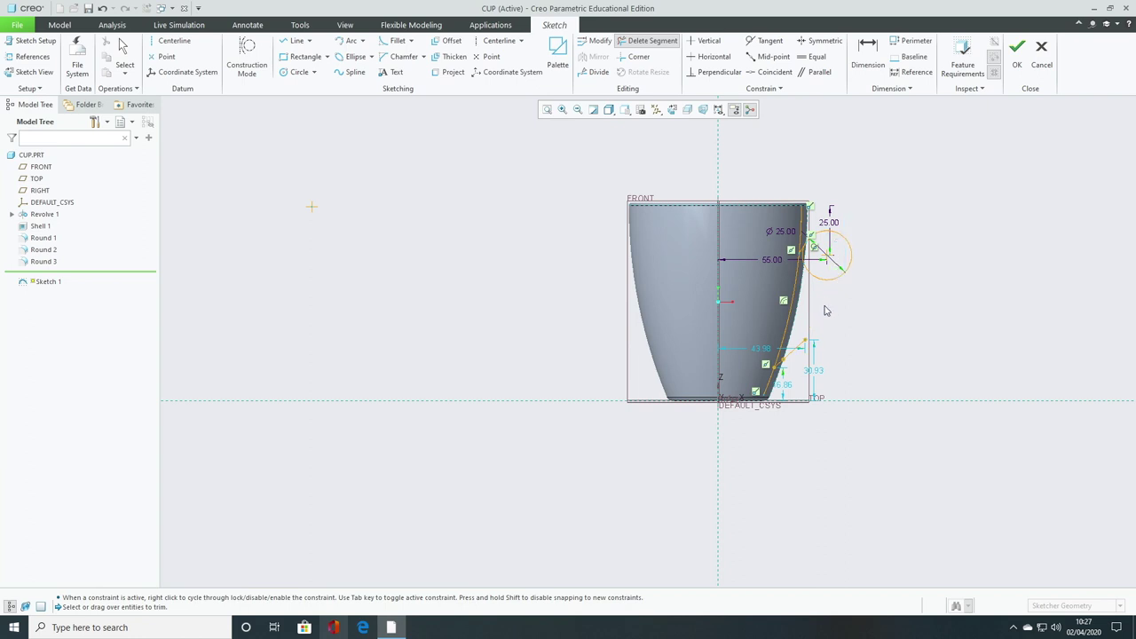
click(790, 363)
click(784, 365)
Draw a new spline from the circle's right edge through a midpoint to the cup wall.
click(351, 72)
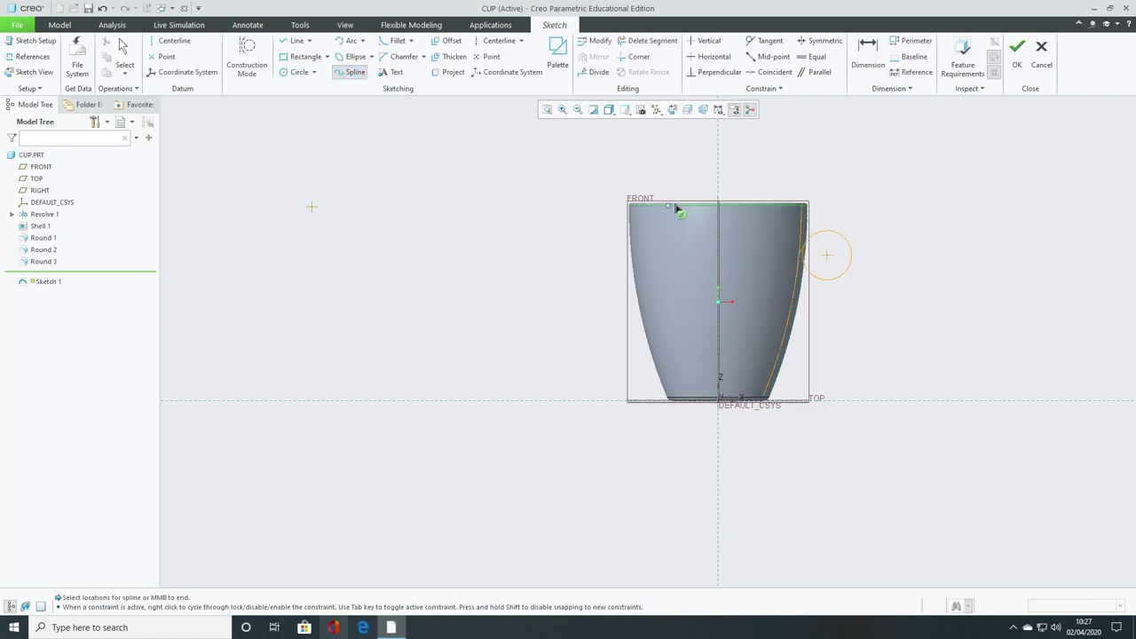
click(851, 255)
click(809, 354)
click(777, 366)
middle_click(778, 367)
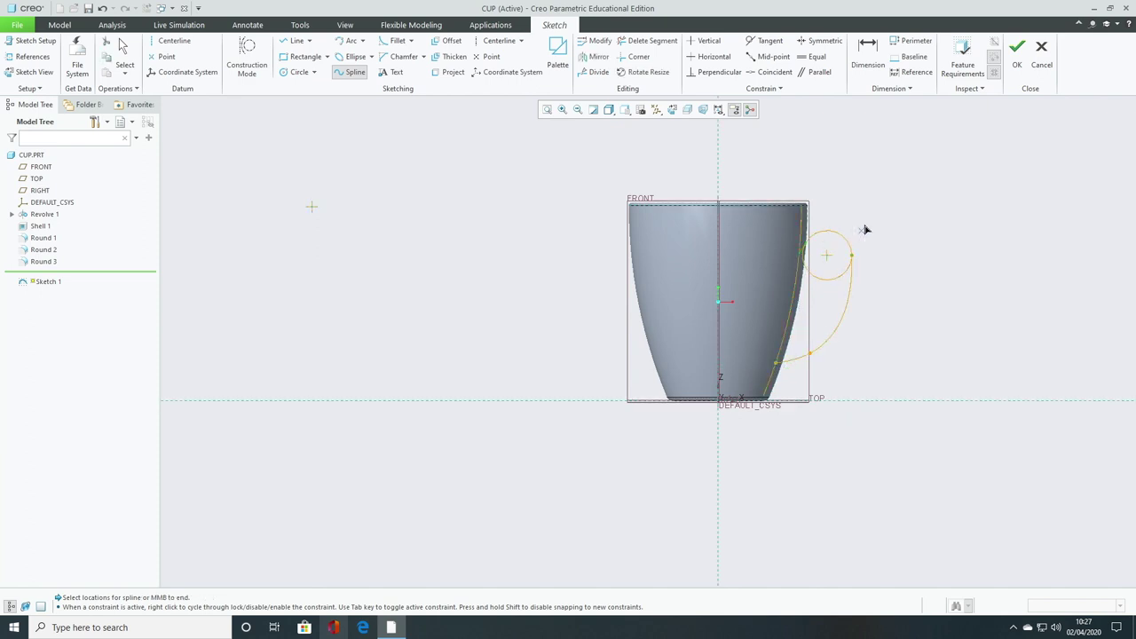
Trim the circle's lower-left arc and leftover lines to leave only the handle curve, then close Sketch 1.
click(664, 40)
scroll(836, 269, down, 4)
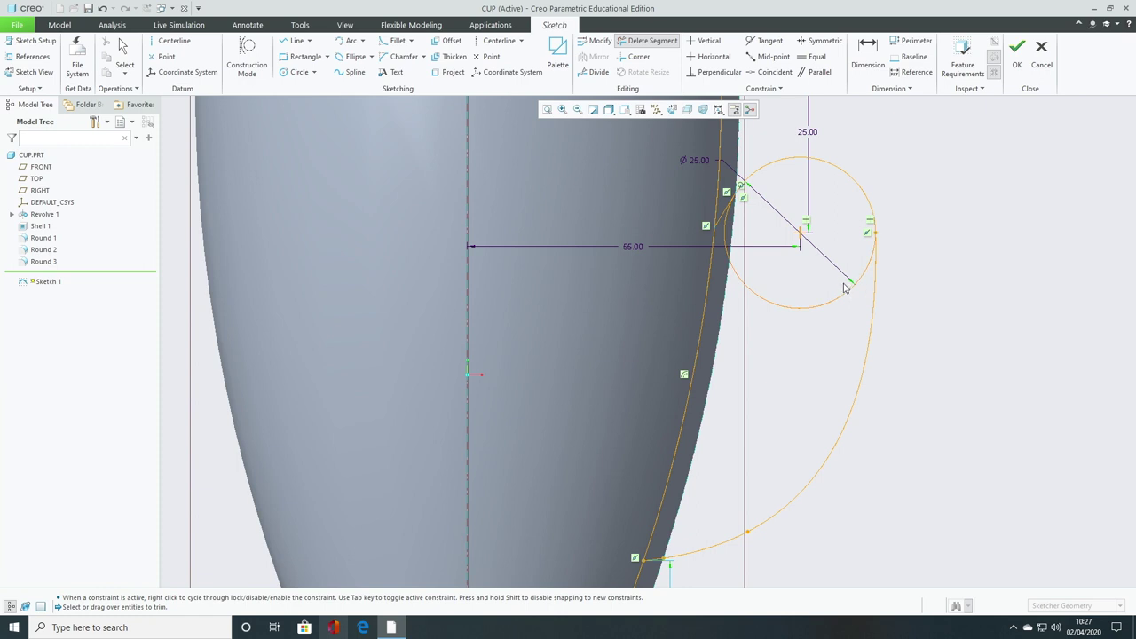
click(843, 301)
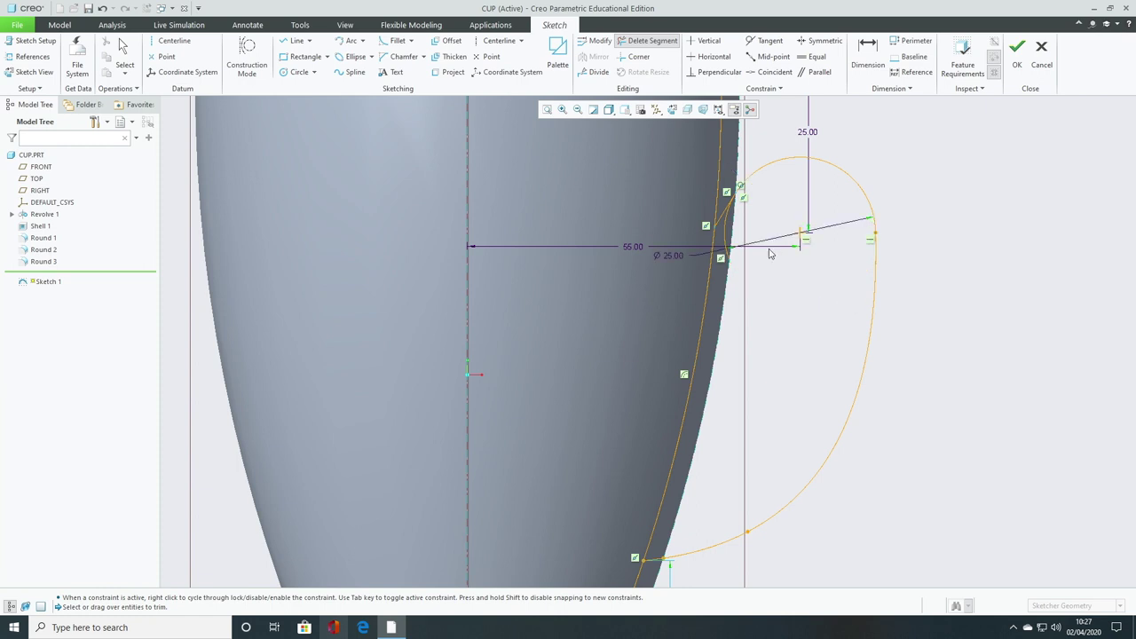
click(724, 237)
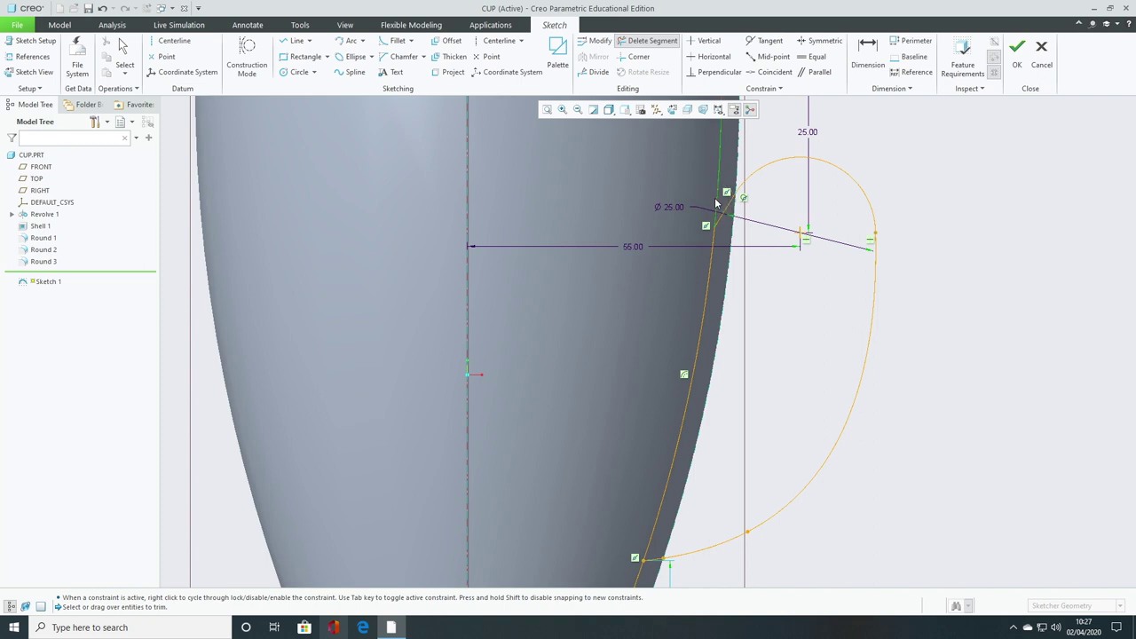
click(722, 221)
scroll(715, 247, up, 1)
scroll(733, 251, down, 4)
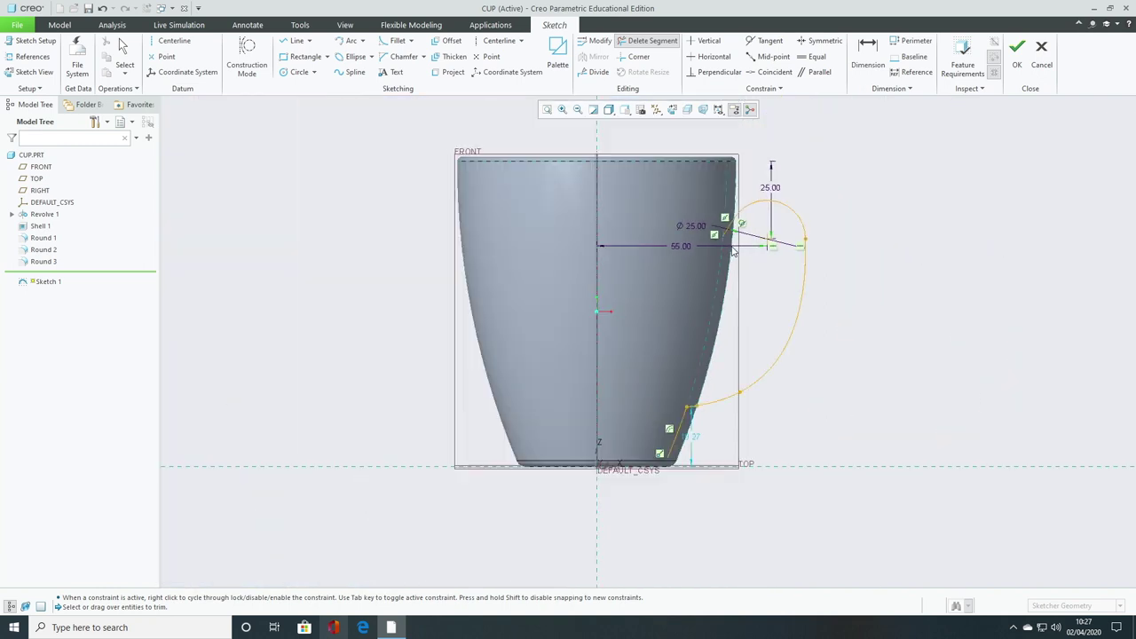
click(680, 428)
click(124, 55)
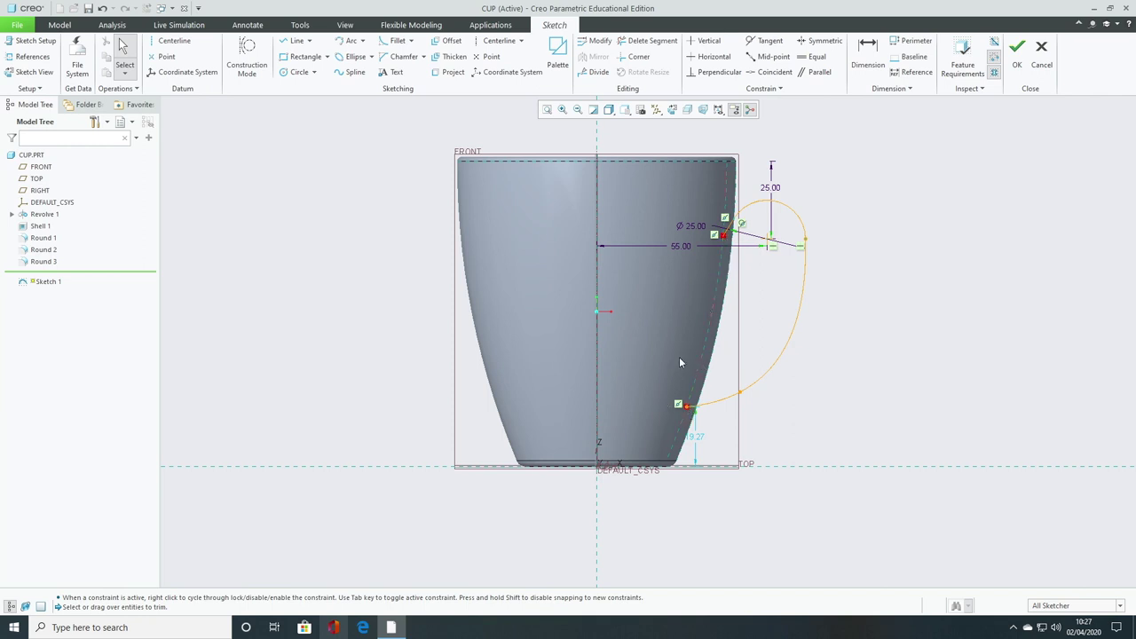
click(1016, 55)
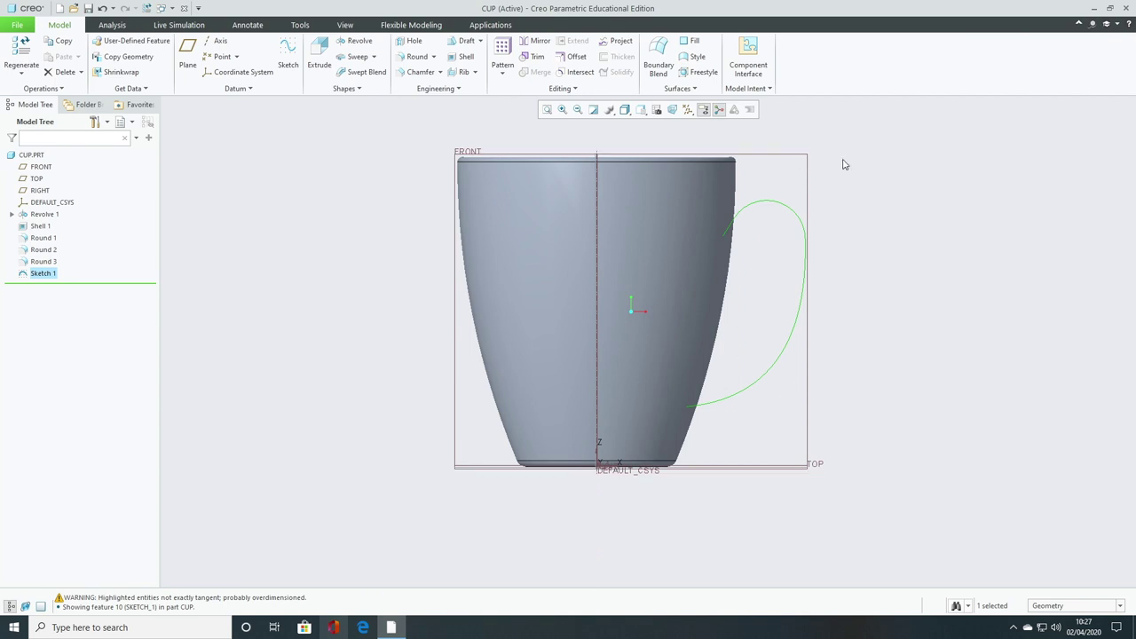
Return to the default view and start a solid sweep along the Sketch 1 handle curve.
key(ctrl+d)
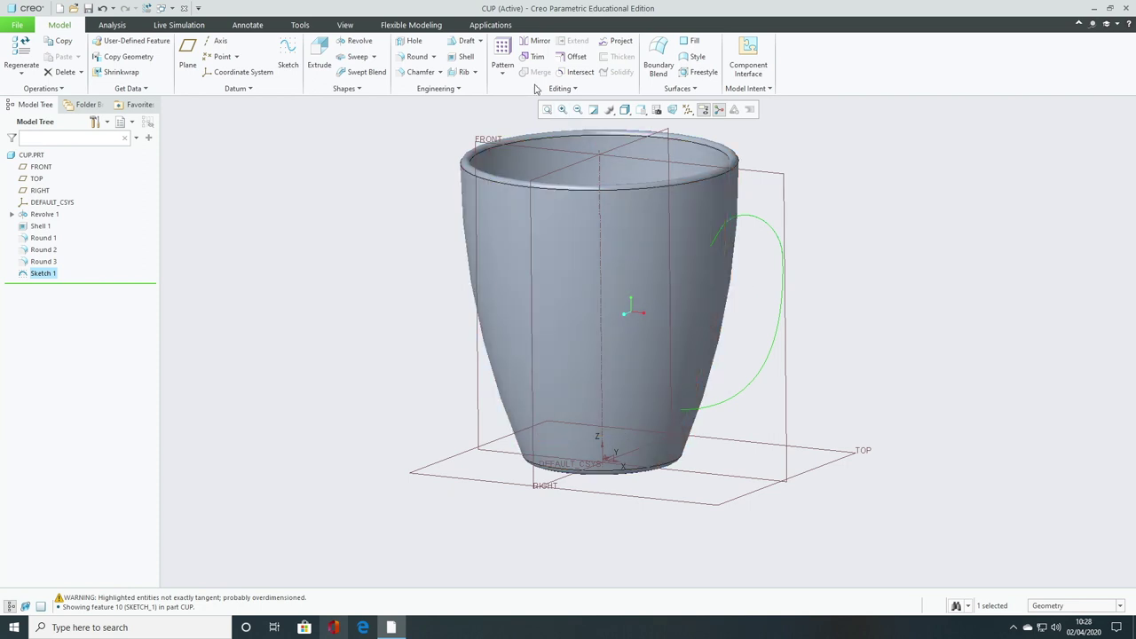
click(358, 58)
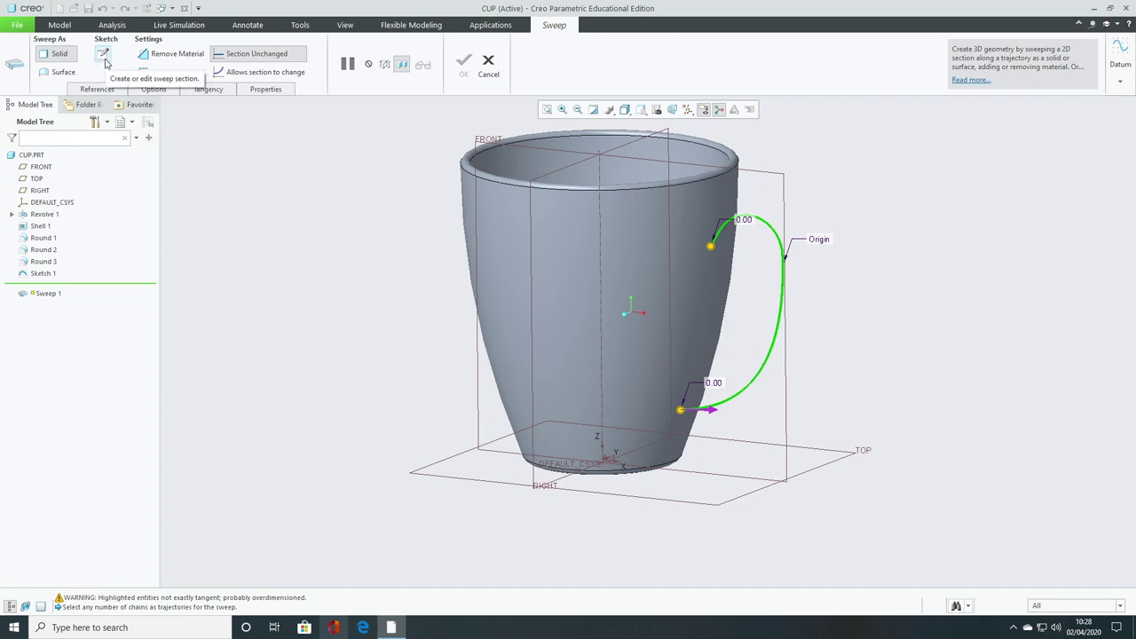
Sketch a center rectangle at the origin as the sweep's cross-section.
click(103, 55)
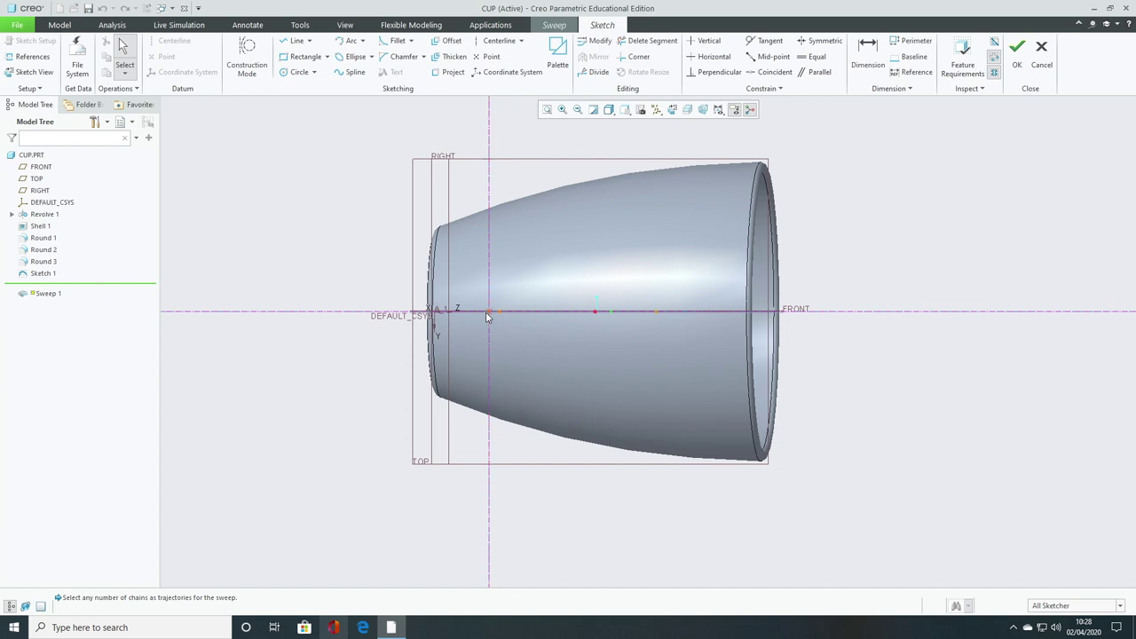
click(326, 56)
click(285, 97)
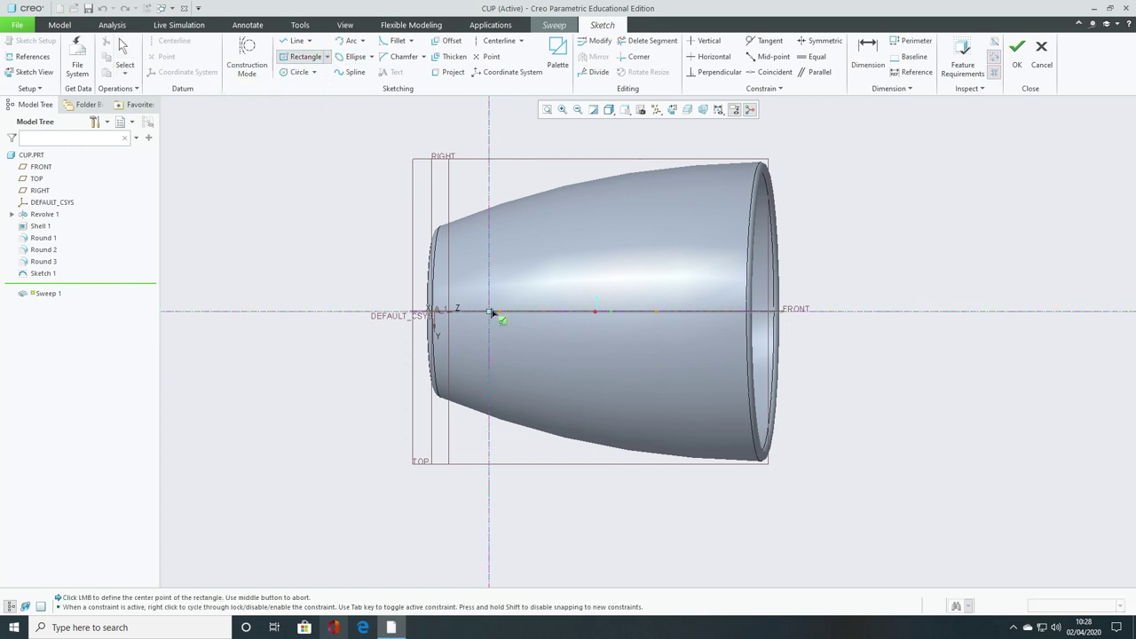
click(489, 311)
click(507, 280)
click(124, 55)
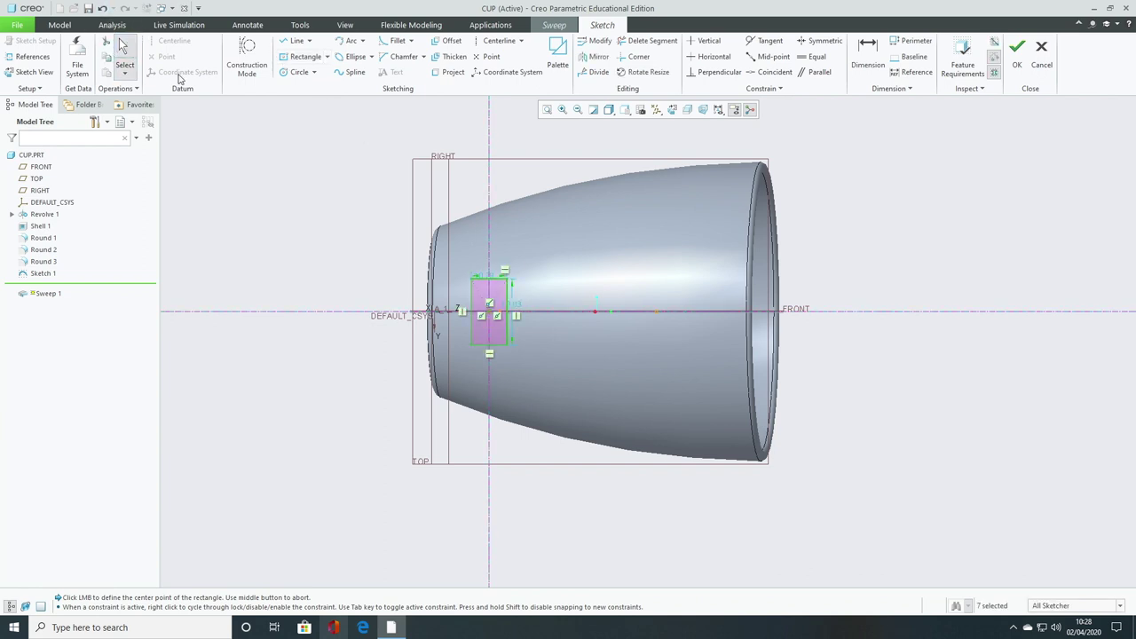
Set the rectangle to 5 wide and 15 tall and finish the section sketch.
double_click(481, 277)
text(5)
key(Return)
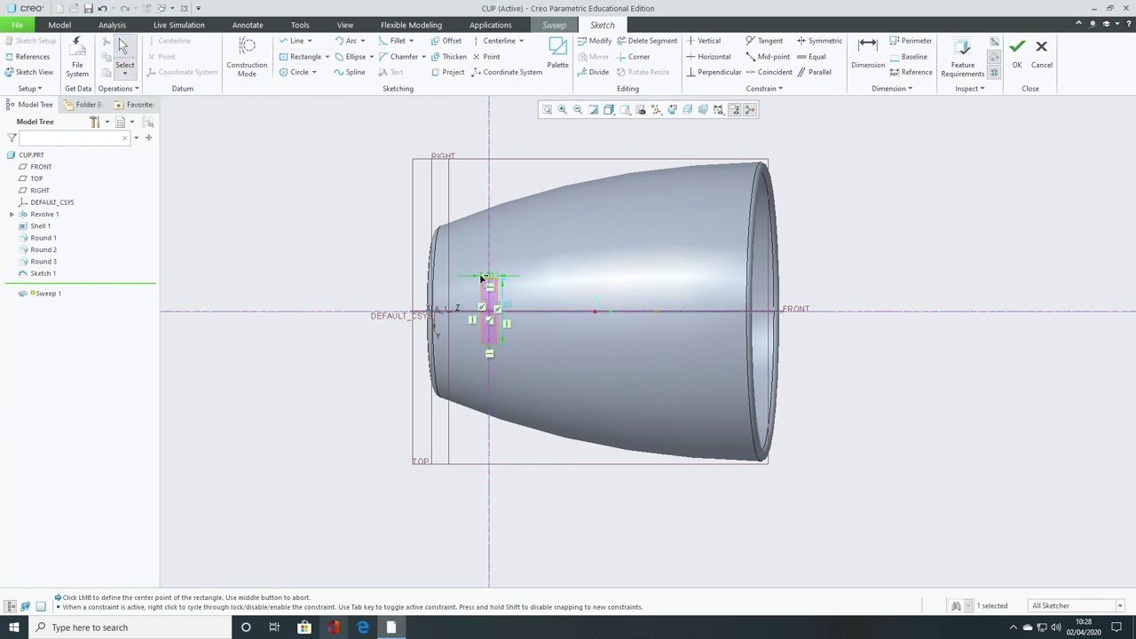
double_click(509, 309)
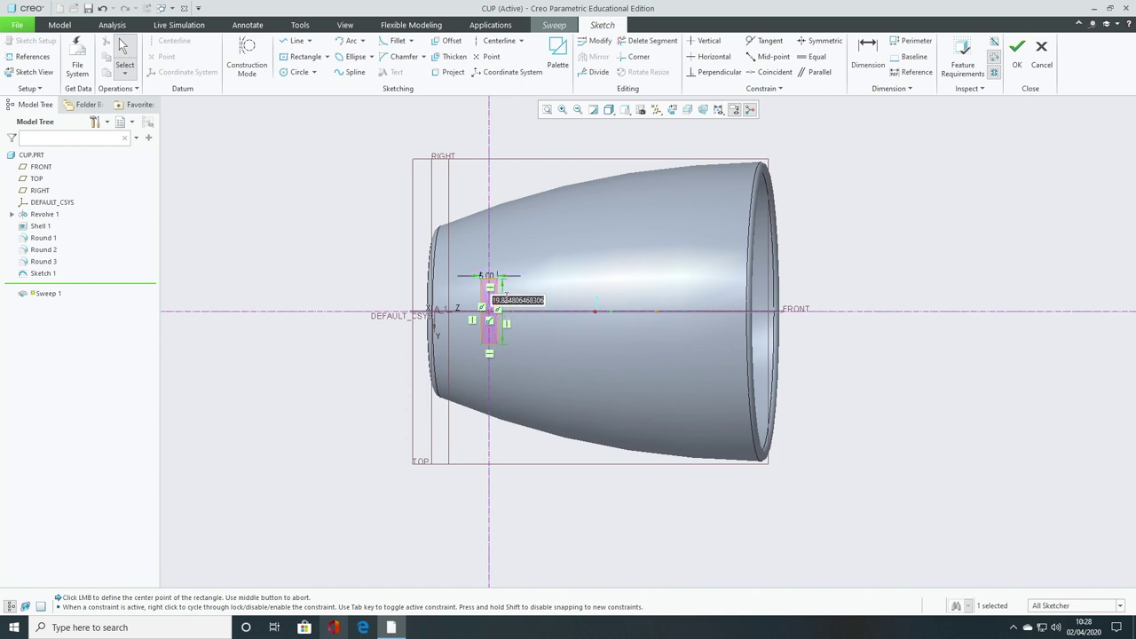
key(BackSpace)
text(15)
key(Return)
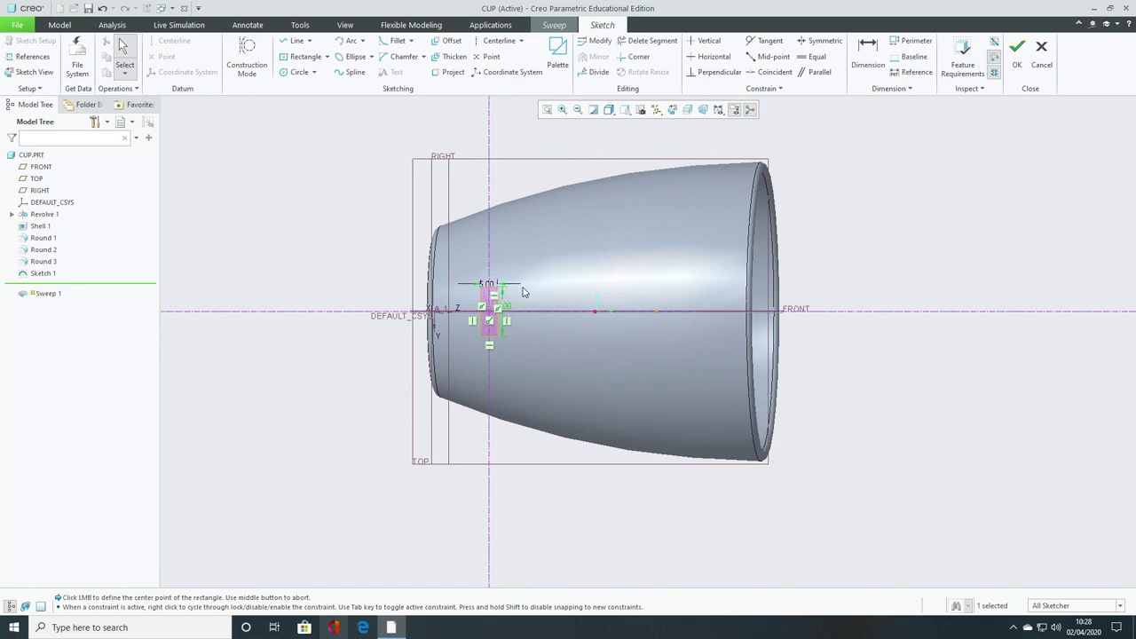
click(1017, 53)
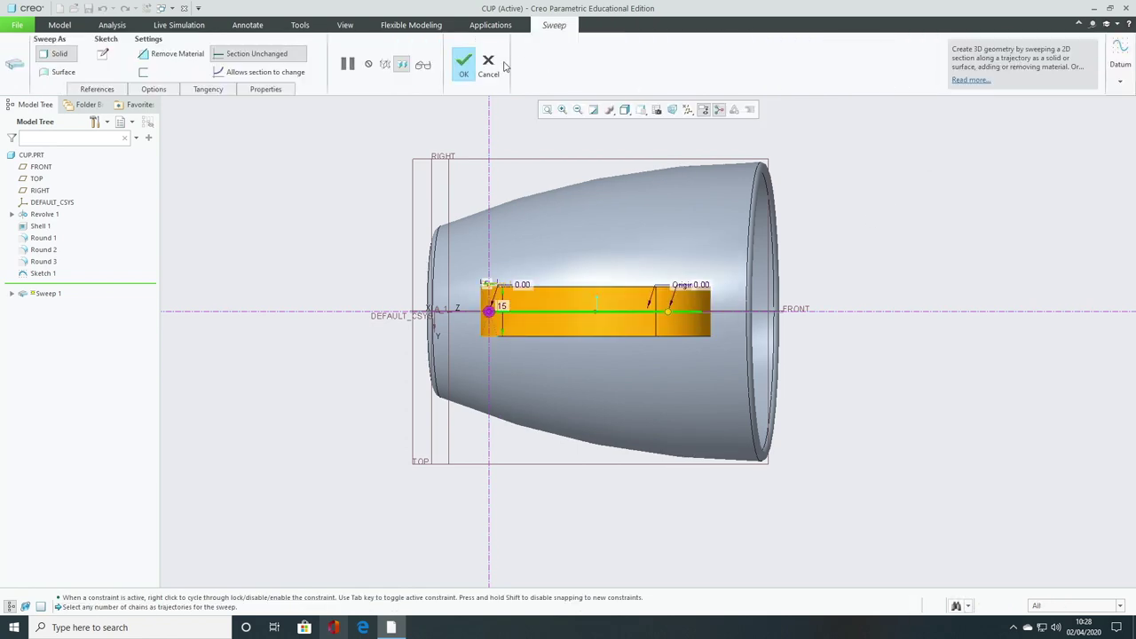
Check the handle preview and confirm Sweep 1, adding the solid rectangular-section handle.
mouse_move(603, 160)
middle_down()
mouse_move(637, 226)
mouse_move(624, 218)
middle_up()
click(463, 62)
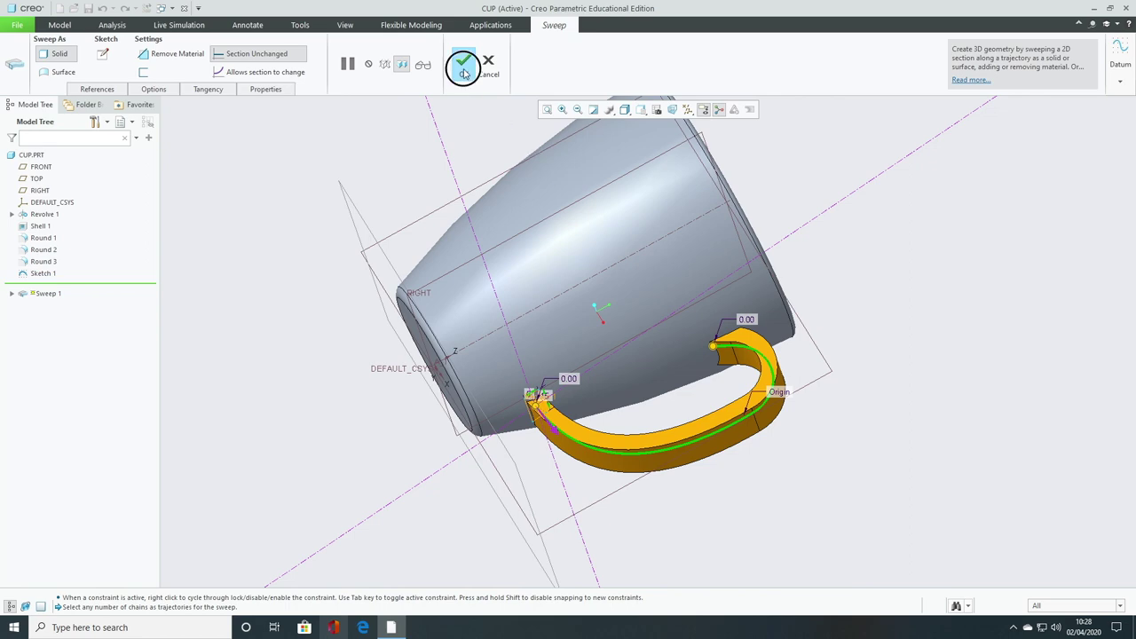
middle_drag(717, 260, 813, 258)
click(740, 152)
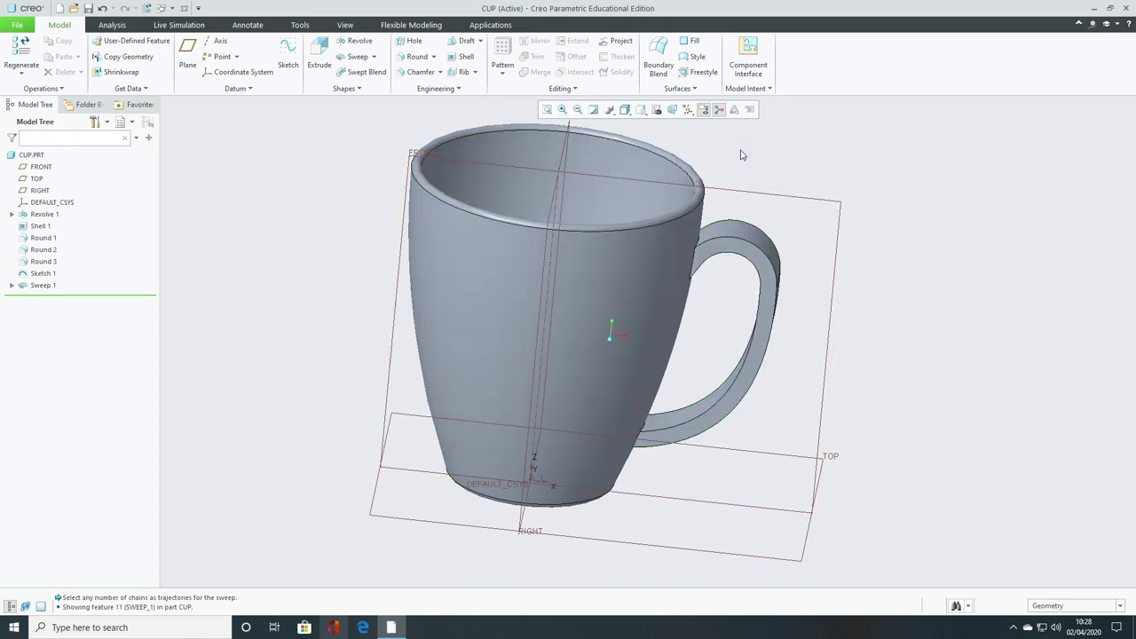
Round the handle's two outer edges with a 3.00 radius as Round 4.
click(415, 56)
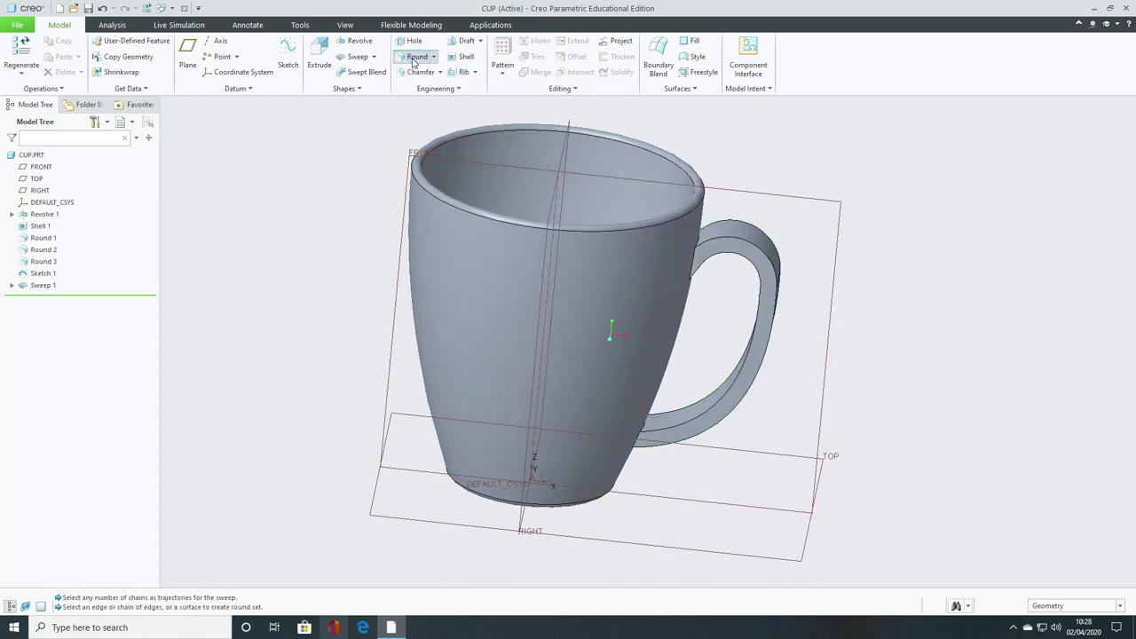
click(750, 237)
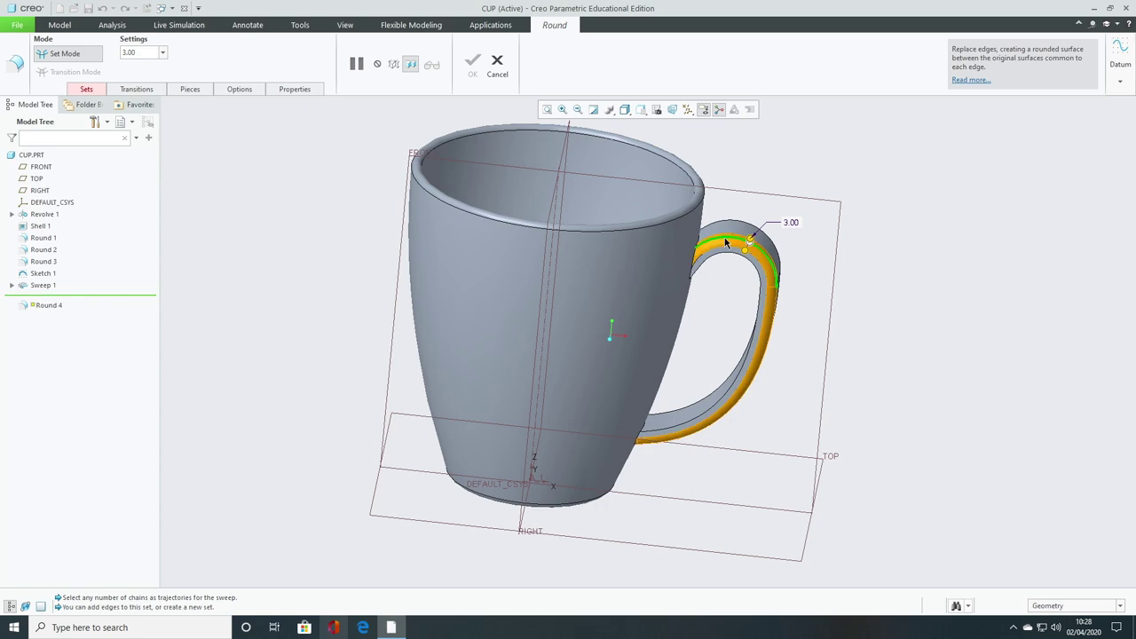
middle_drag(827, 264, 568, 277)
ctrl+click(529, 275)
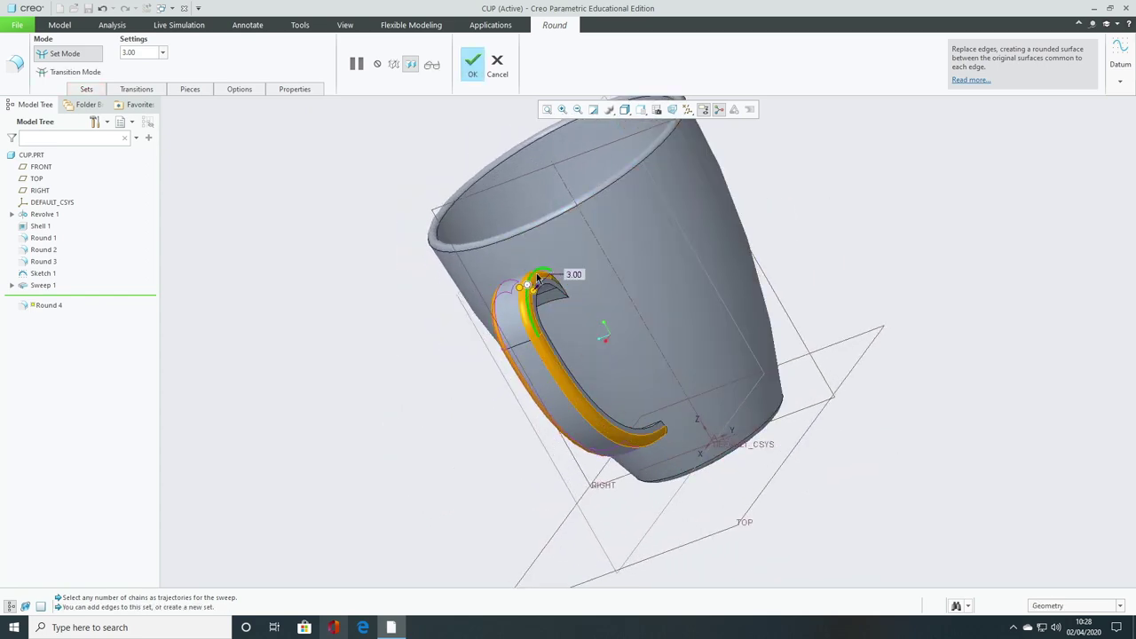
click(480, 74)
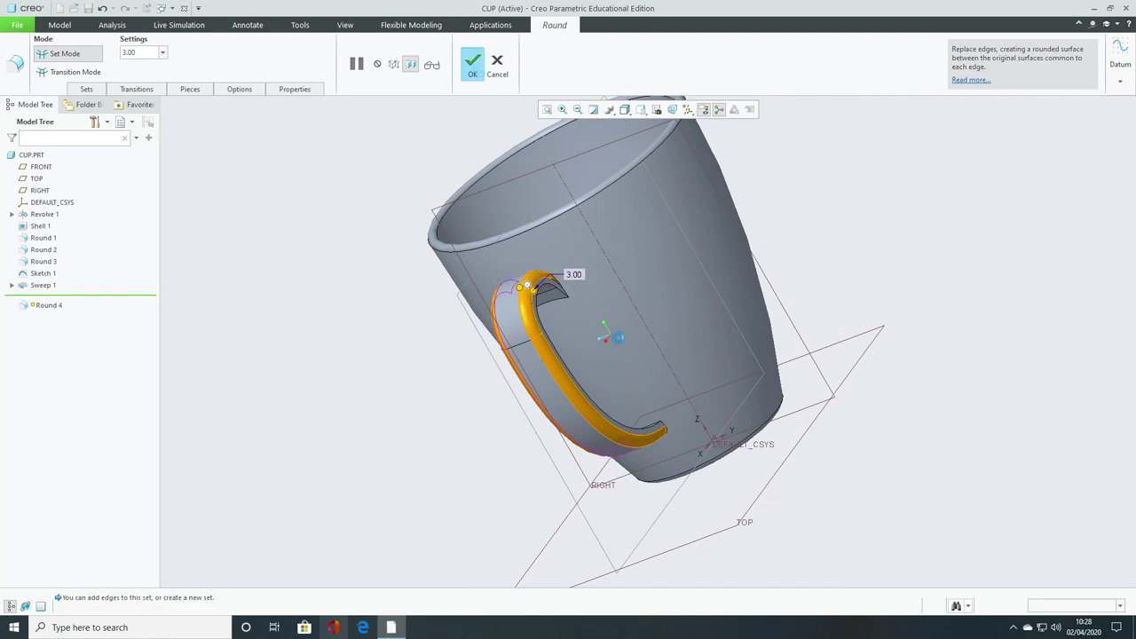
middle_drag(610, 332, 731, 275)
click(415, 57)
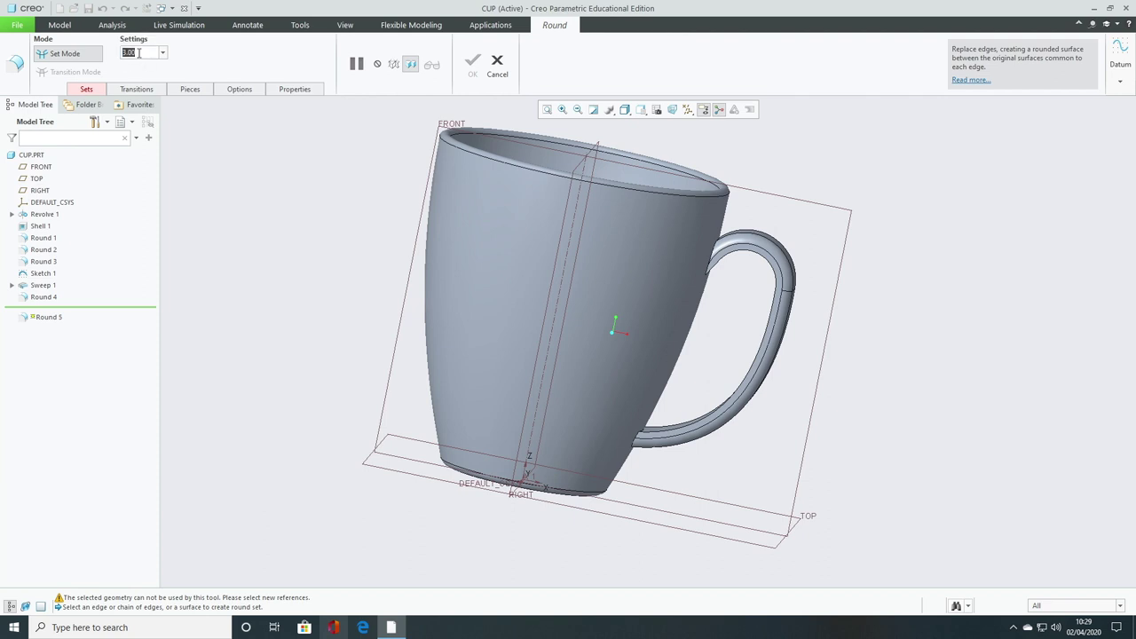
Set Round 5 to a 1.00 radius and select the handle's inner edges.
text(2)
key(Return)
click(756, 248)
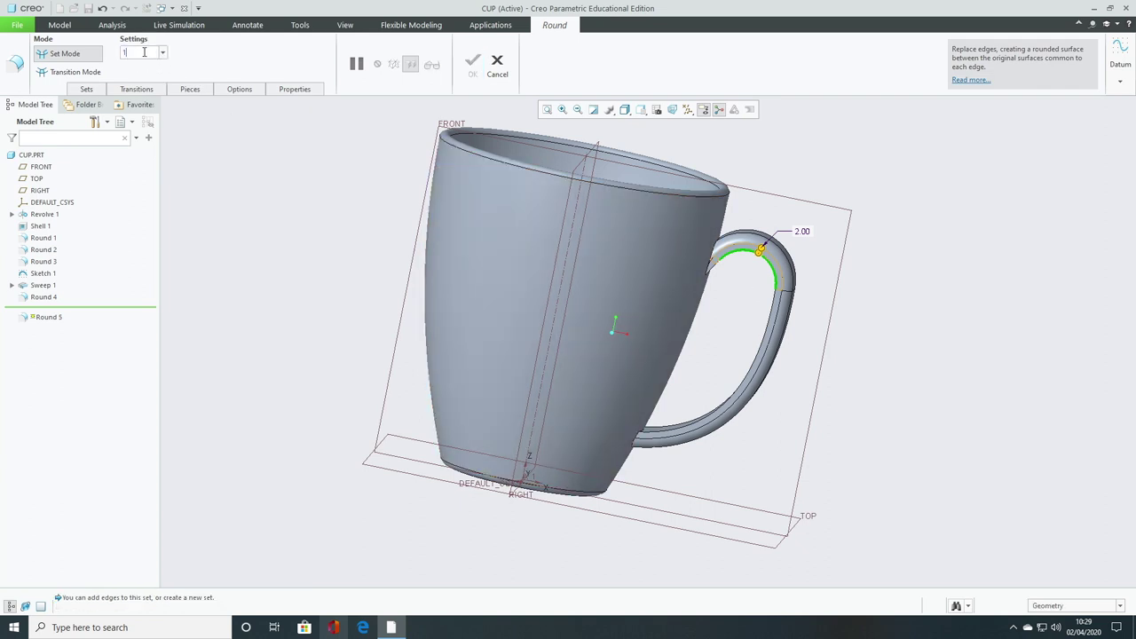
text(1)
key(Return)
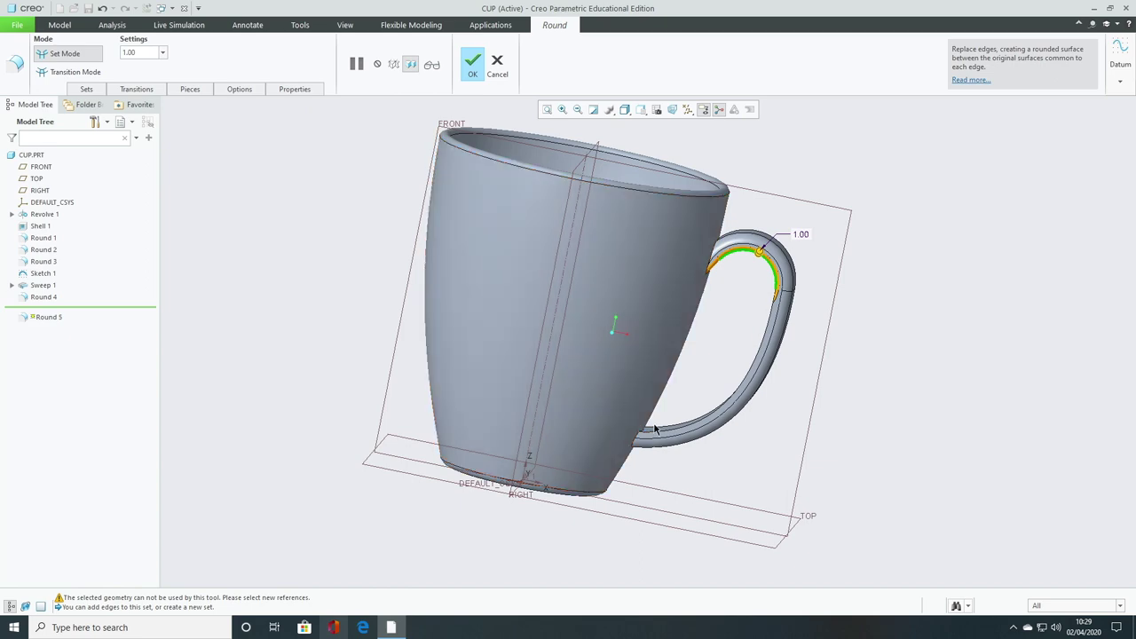
ctrl+click(661, 432)
middle_drag(828, 362, 453, 286)
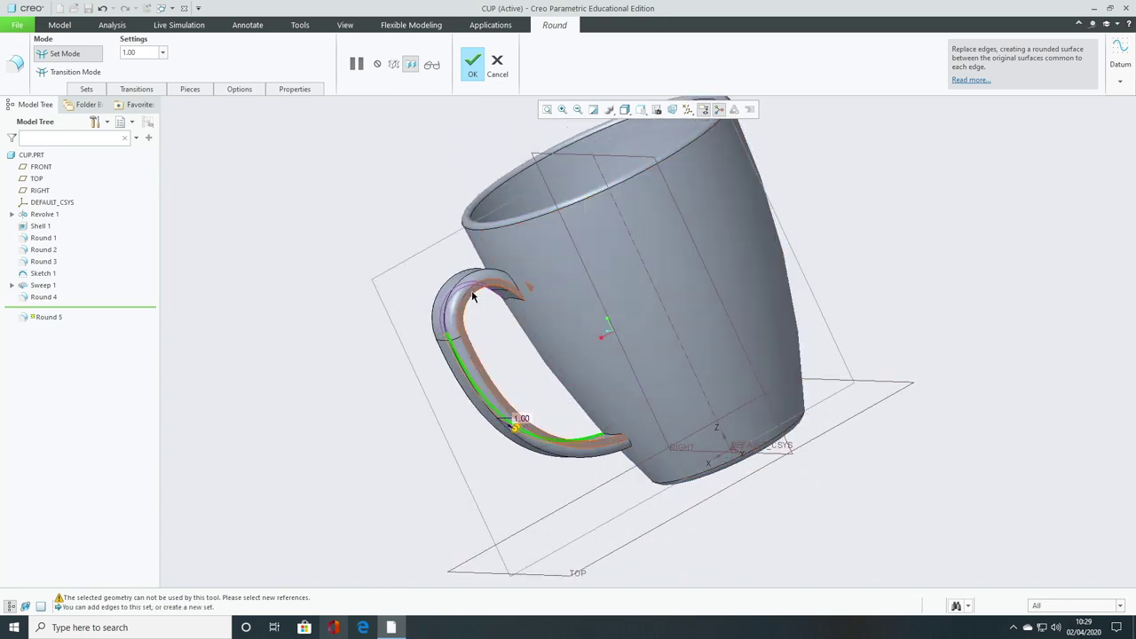
click(474, 297)
middle_drag(505, 331, 461, 284)
click(452, 349)
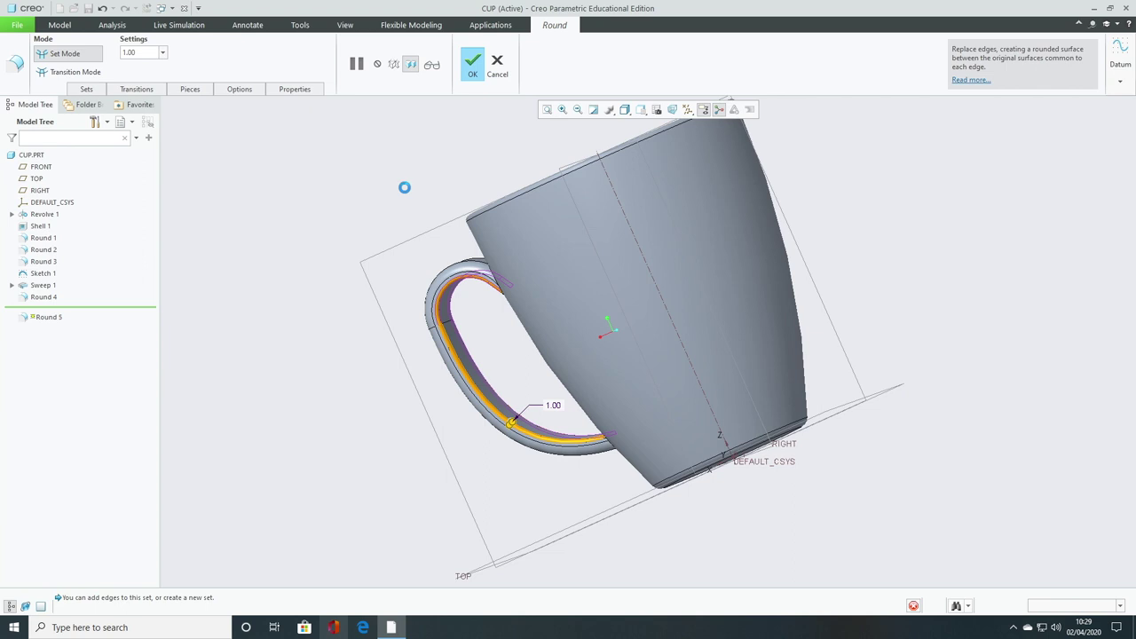
Switch to the ISOMETRIC saved orientation, refit the cup to the window, and deselect.
click(672, 109)
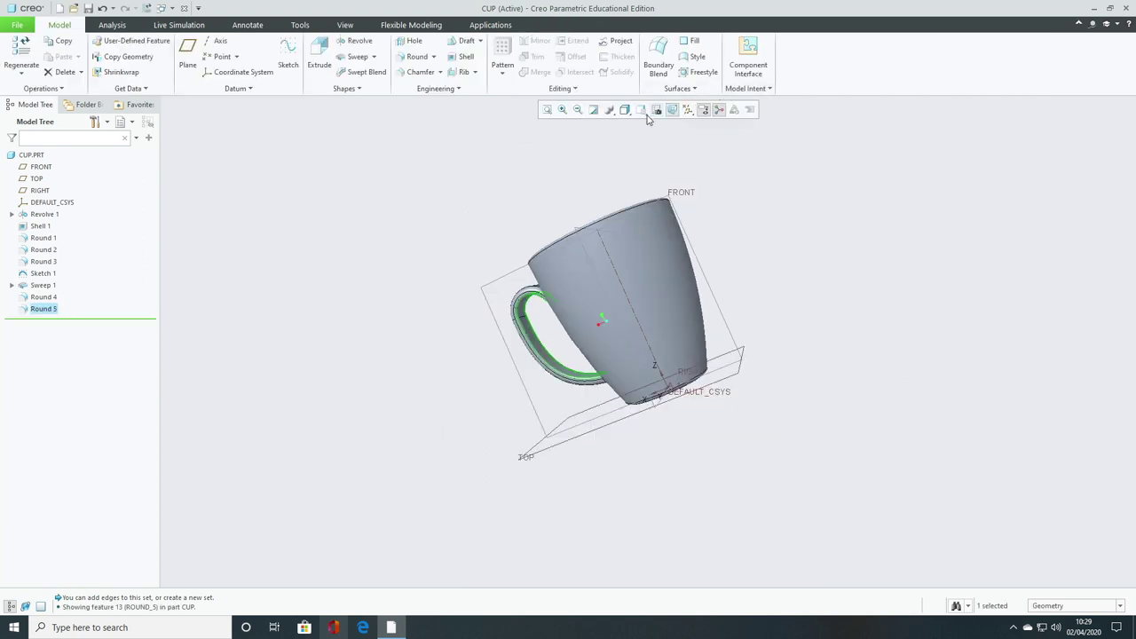
click(640, 109)
click(606, 176)
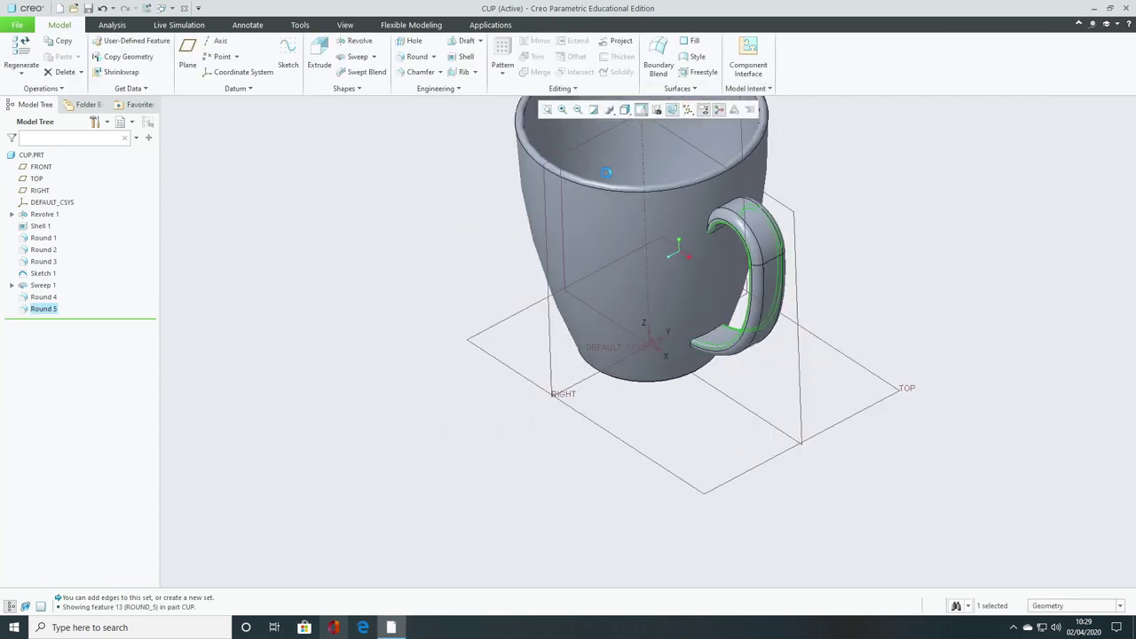
click(550, 109)
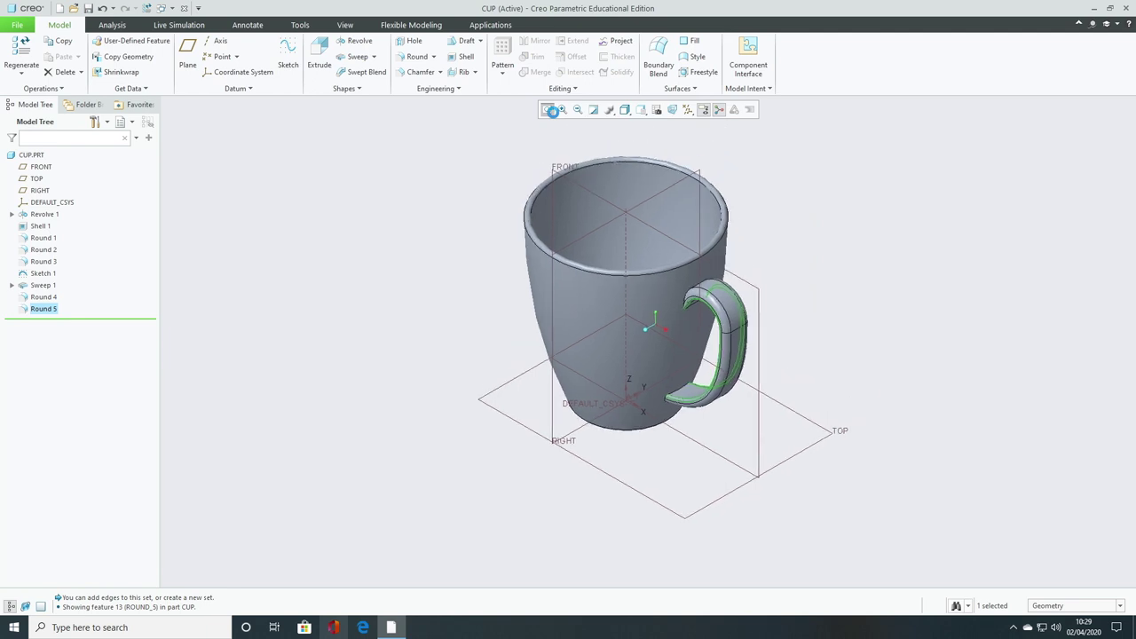
click(786, 235)
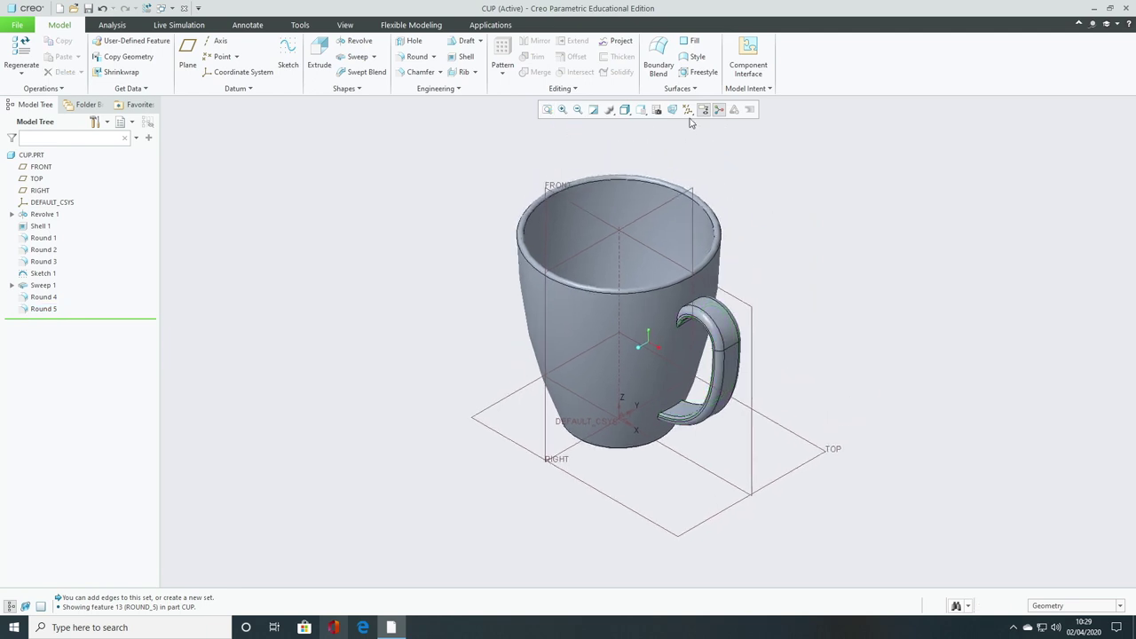